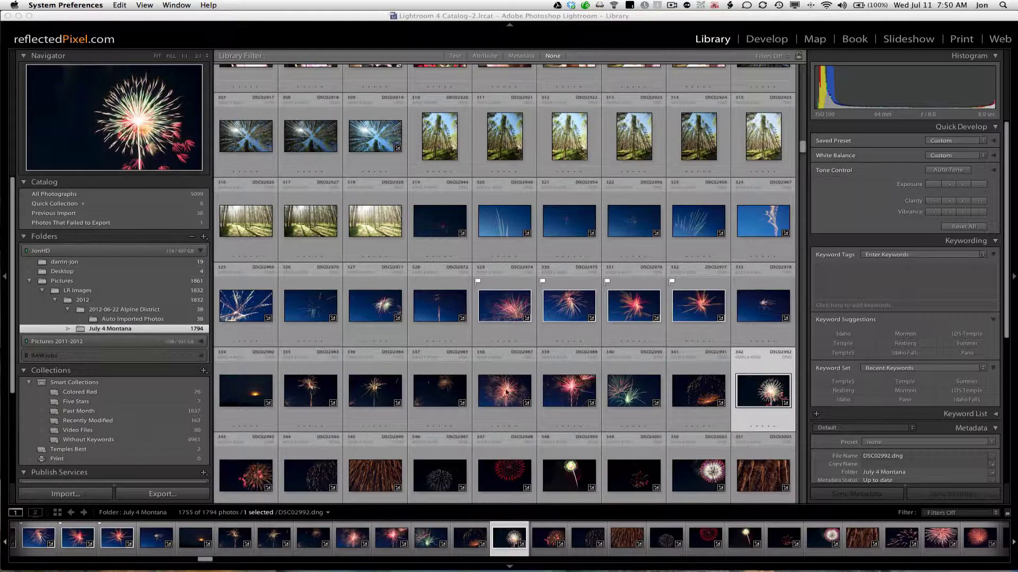
- Open the fireworks photo DSC03029 in Develop, then return to the Library grid
scroll(518, 380, "down", 5)
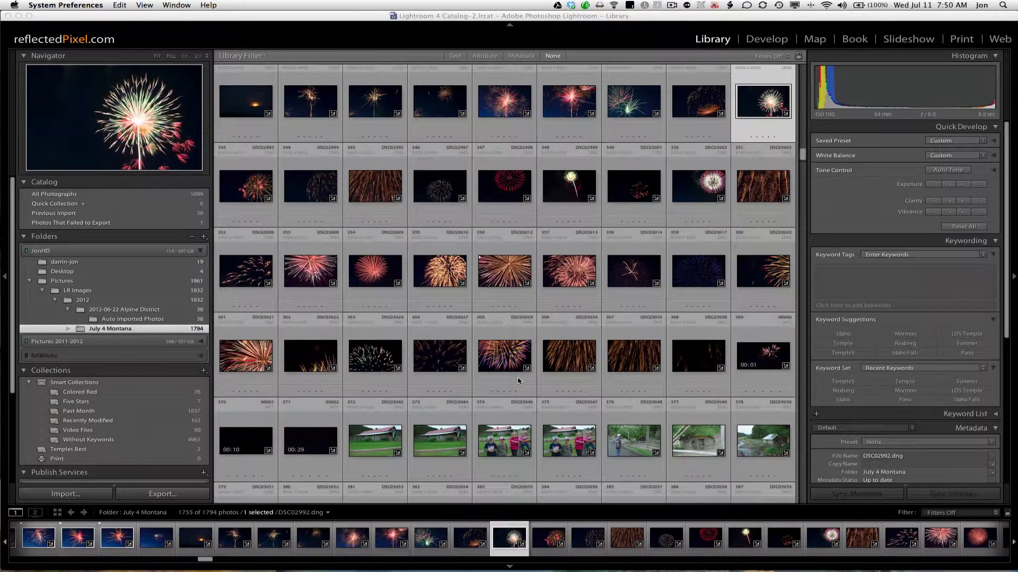
left_click(504, 356)
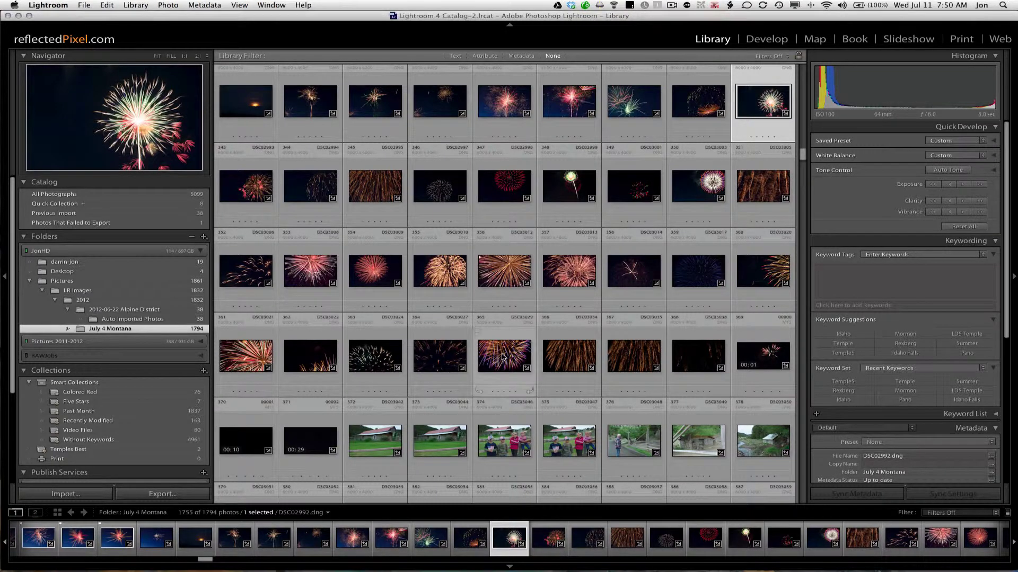
left_click(503, 357)
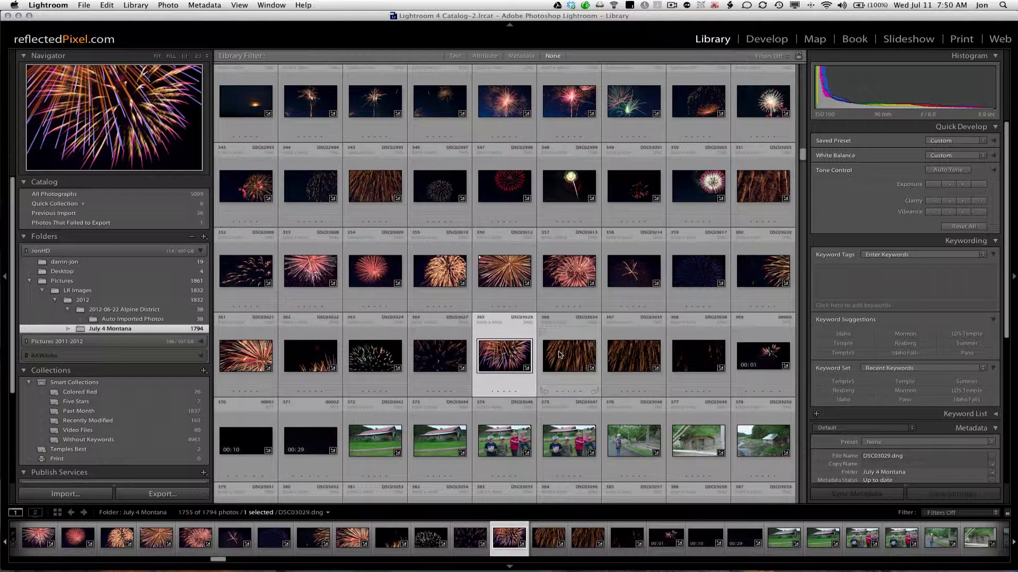
key("d")
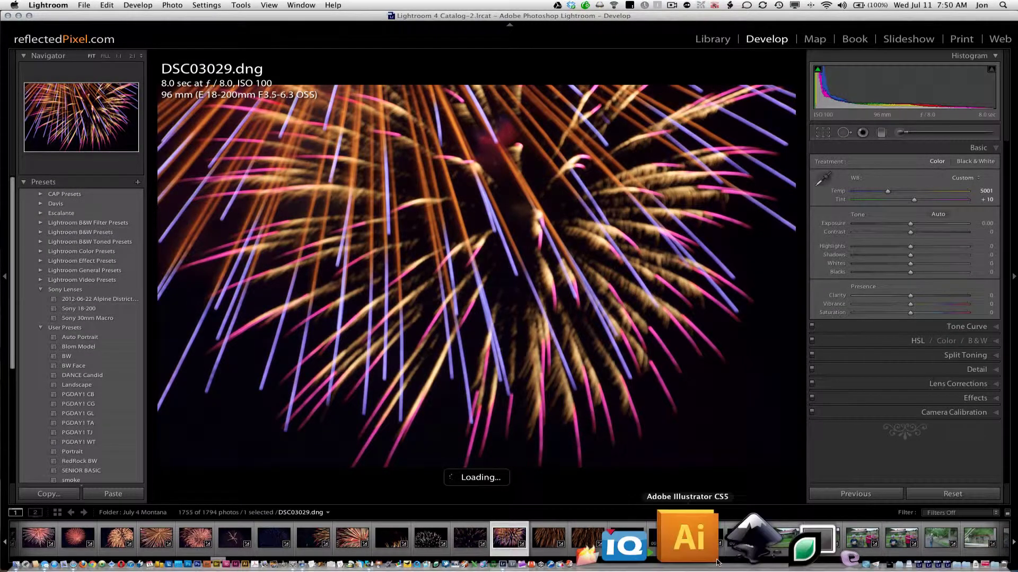
key("g")
- Scroll the grid and select the boy photo DSC03219
scroll(458, 300, "up", 15)
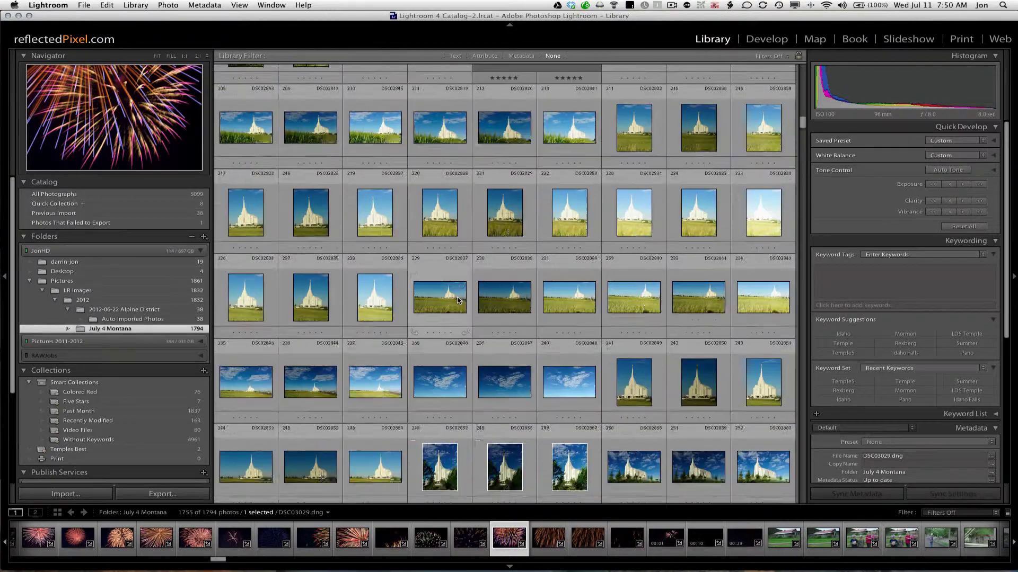
scroll(458, 300, "down", 20)
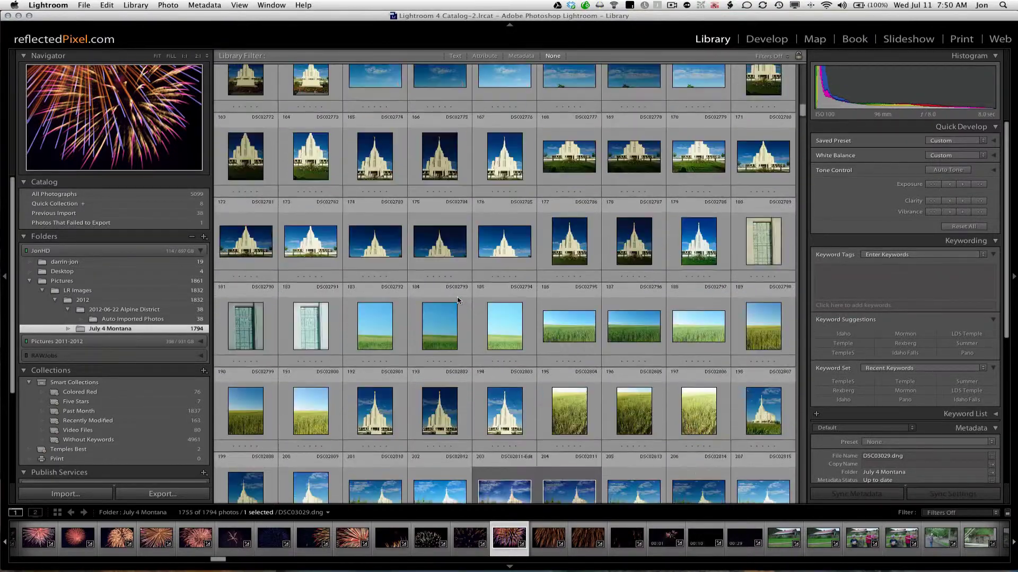
left_click(374, 142)
- Crop DSC03219 in Develop to a locked 2 x 3 ratio, lowering the top edge and narrowing the sides
key("e")
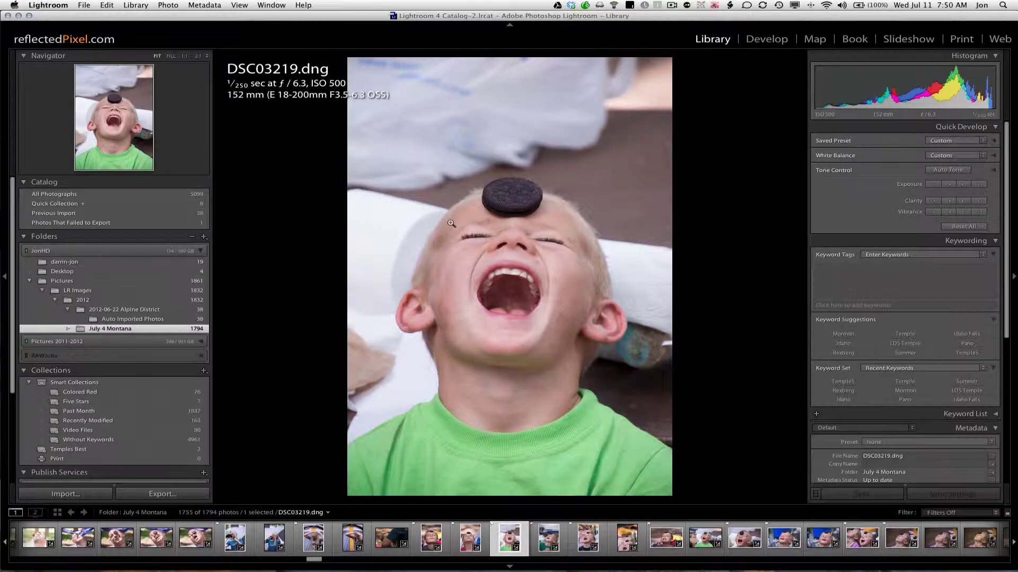
key("d")
key("r")
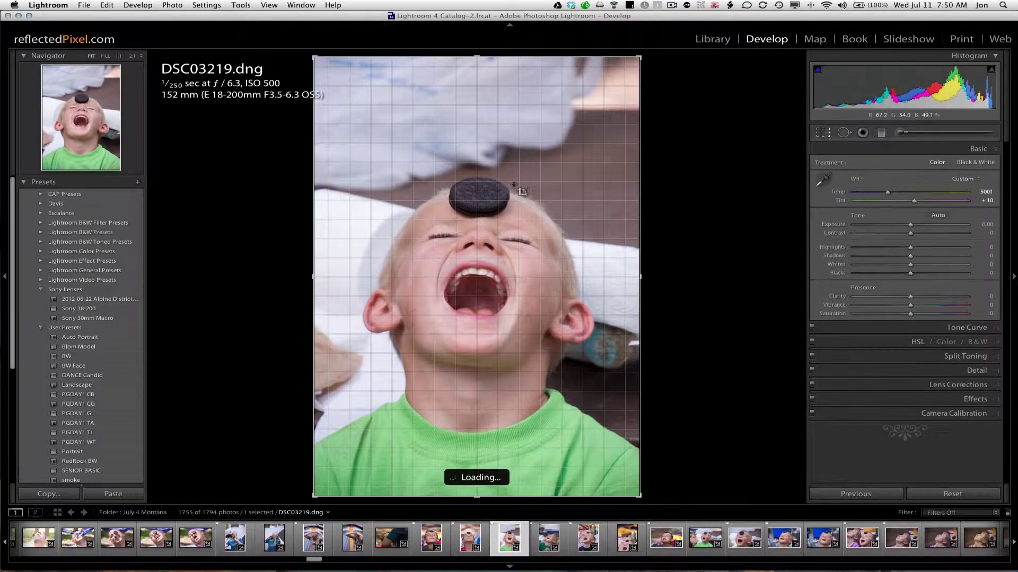
left_click_drag(476, 57, 476, 96)
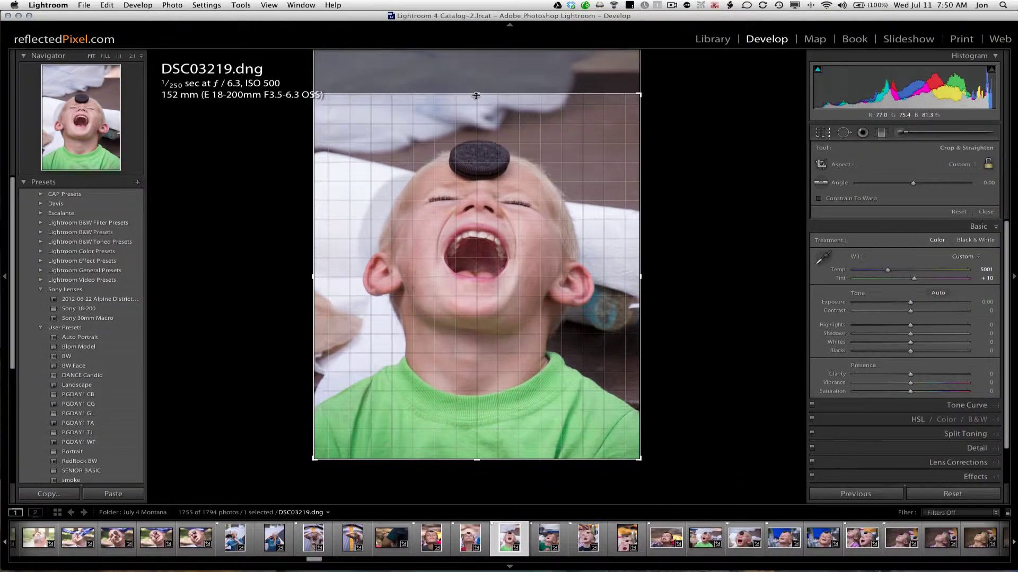
left_click(970, 167)
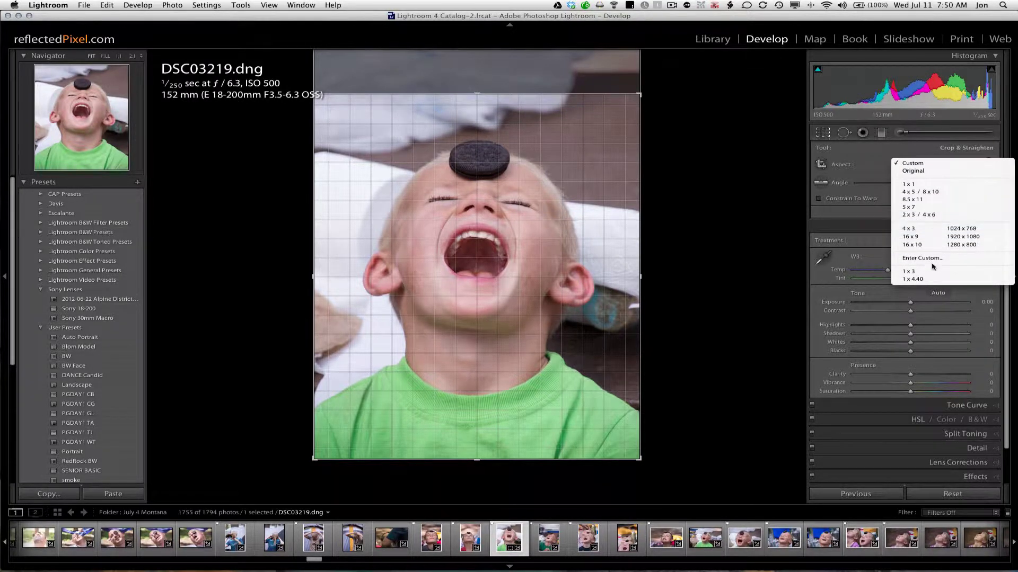
left_click(937, 215)
left_click_drag(477, 94, 474, 95)
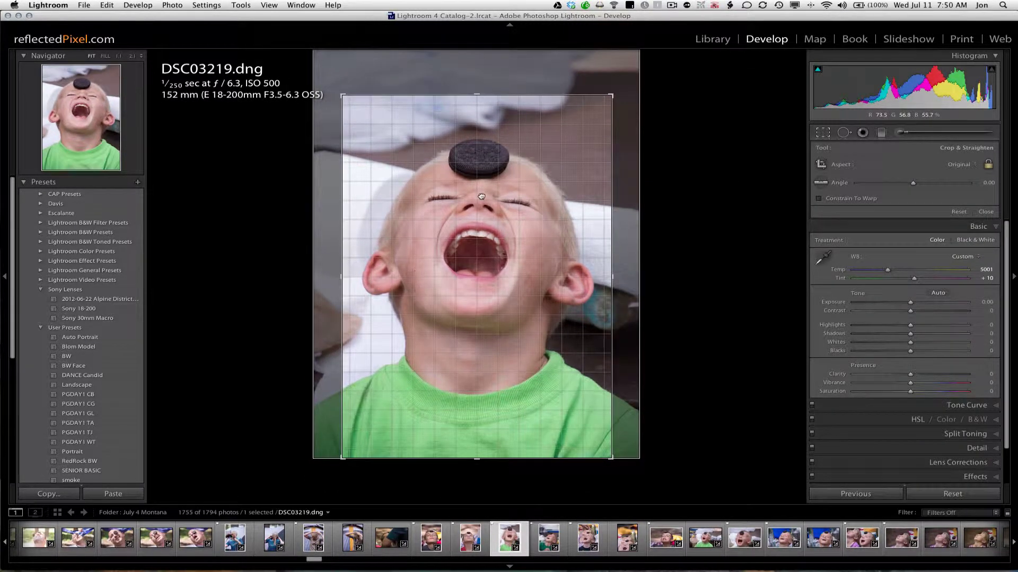
key("Return")
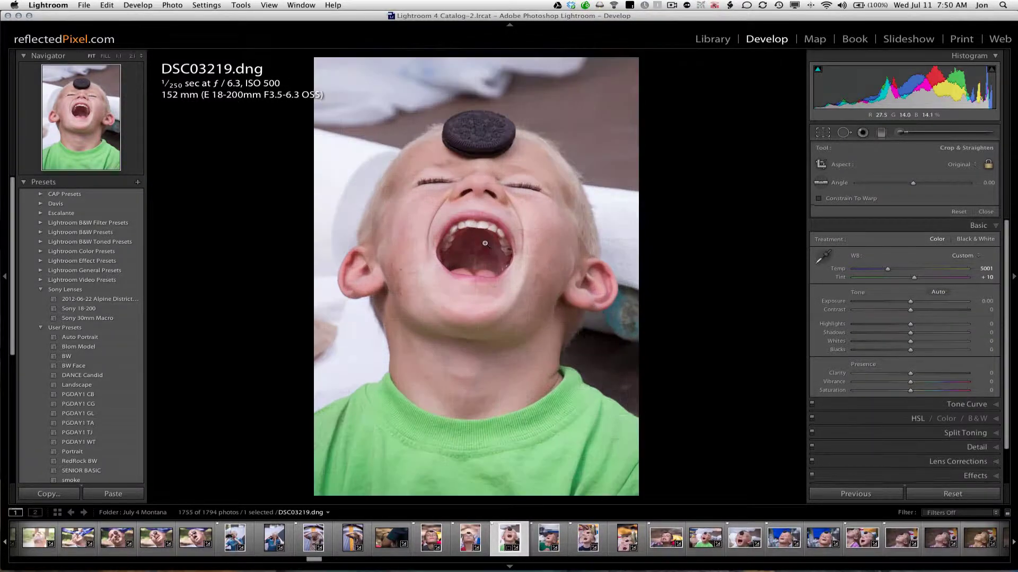
- Create a first virtual copy of DSC03219 and enlarge the grid thumbnails
left_click(179, 5)
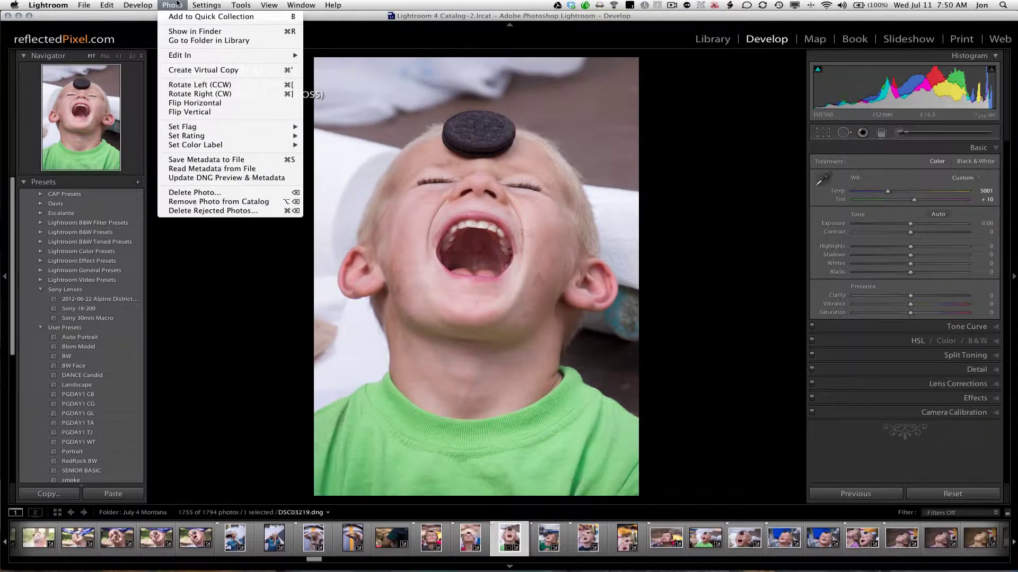
left_click(208, 70)
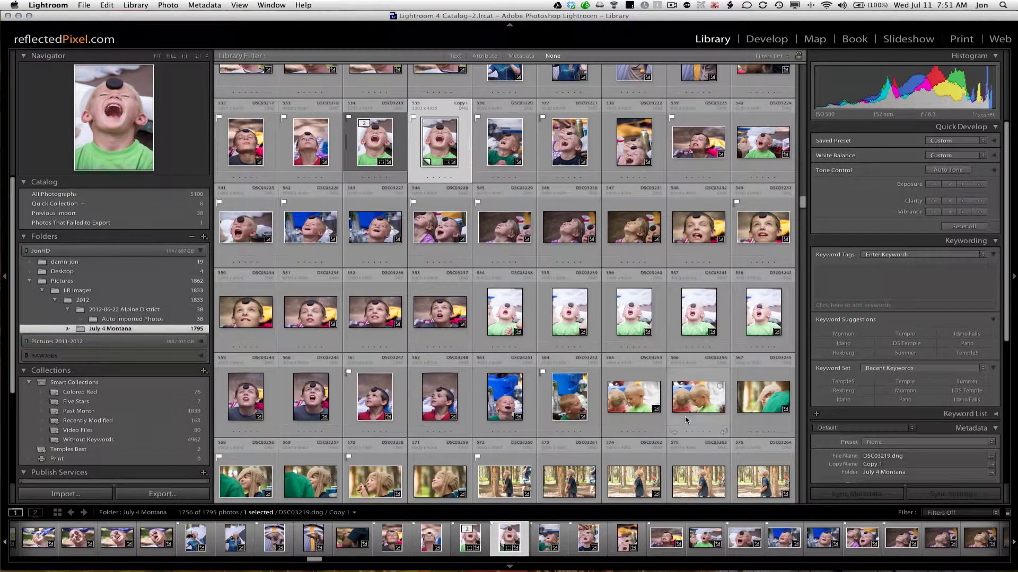
key("t")
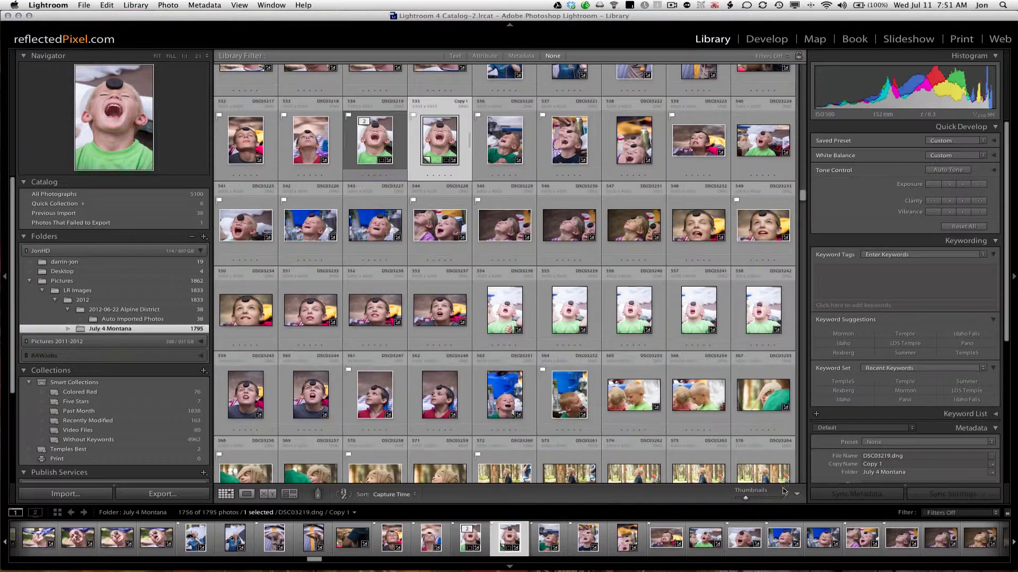
left_click_drag(746, 500, 750, 500)
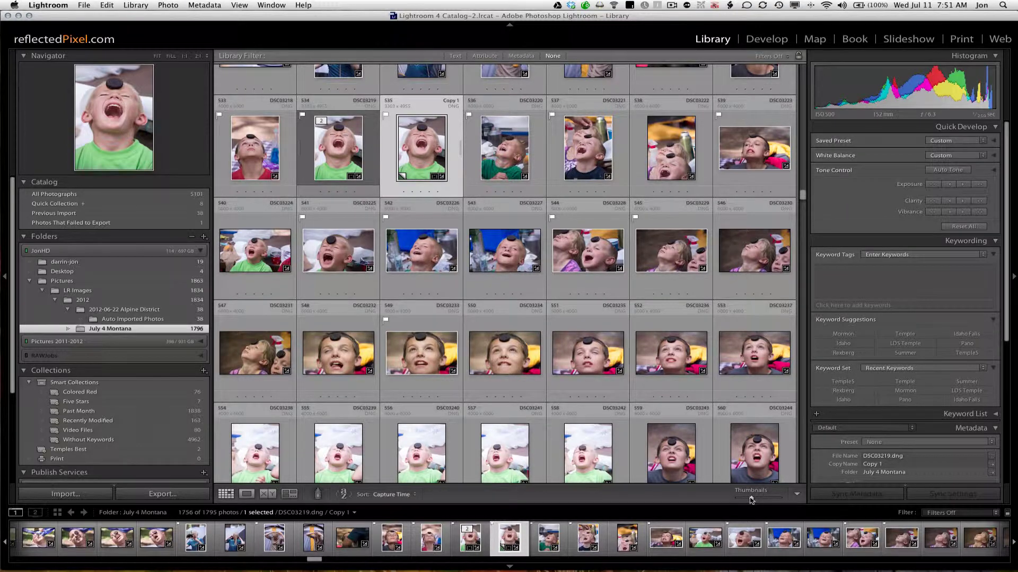
- Make two more virtual copies and bring Copy 3 into Develop
key("super+apostrophe")
key("super+apostrophe")
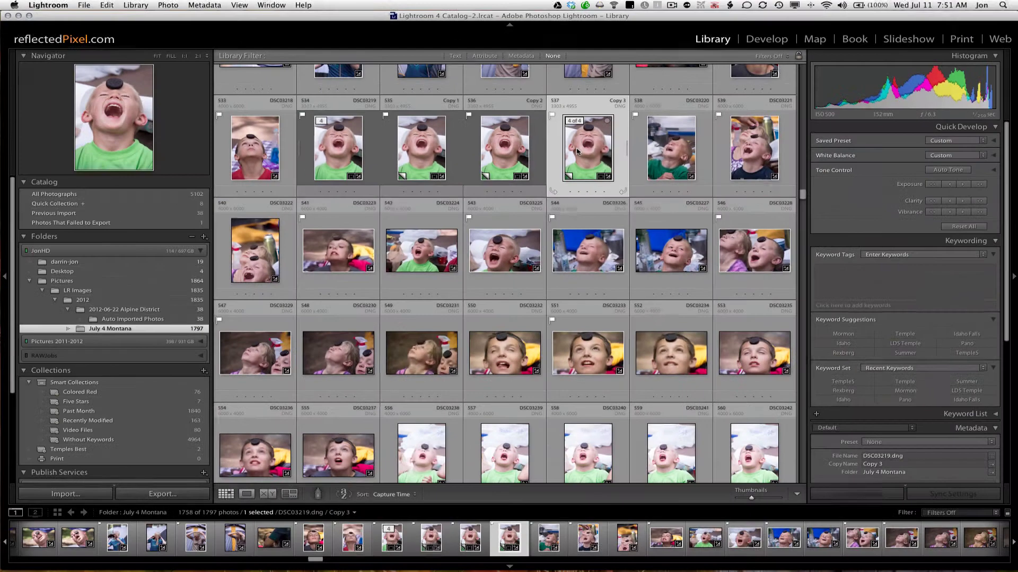
key("d")
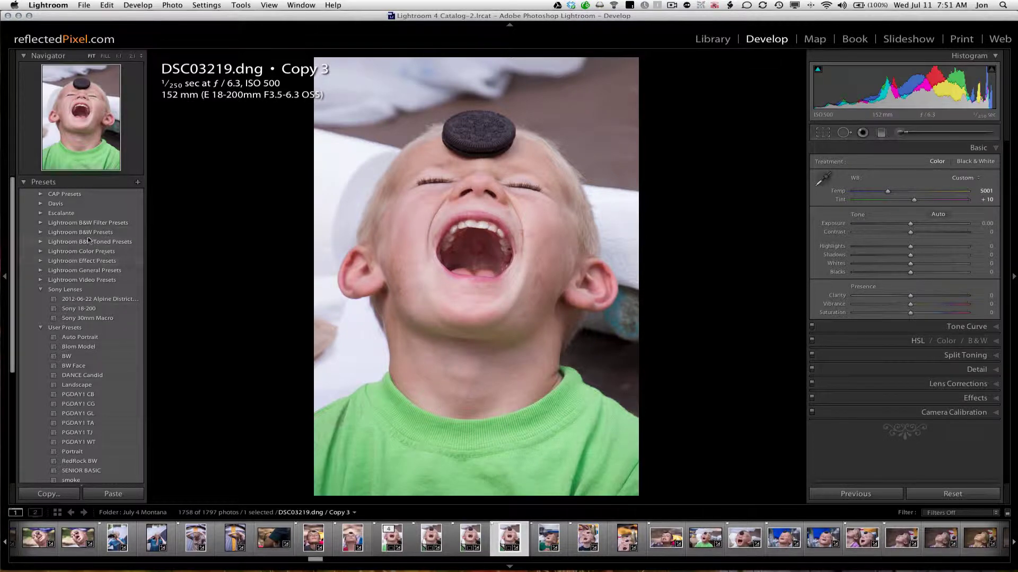
- Apply the B&W Look 1 preset to Copy 3 and a -82 post-crop vignette to Copy 2
left_click(38, 232)
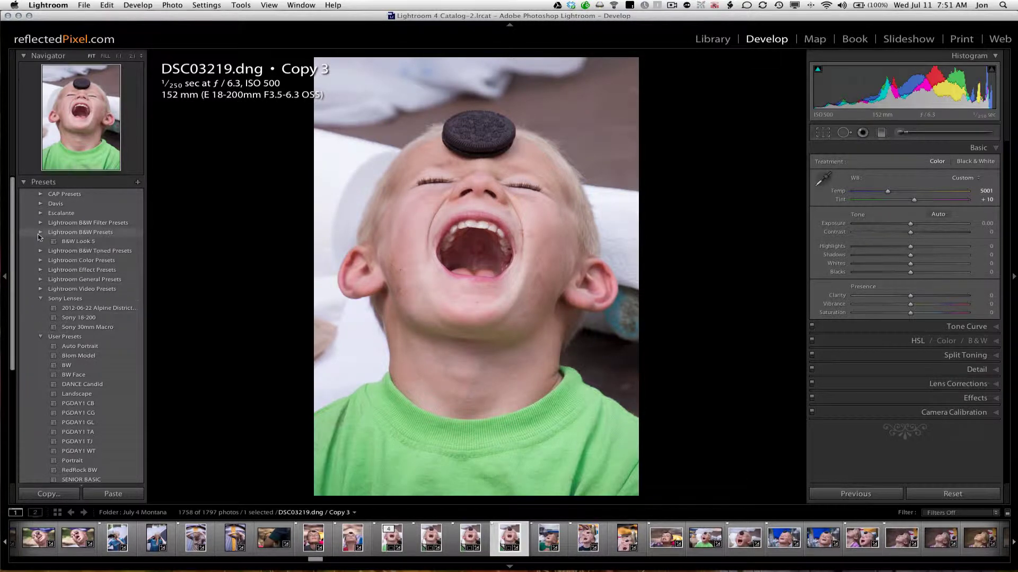
left_click(78, 261)
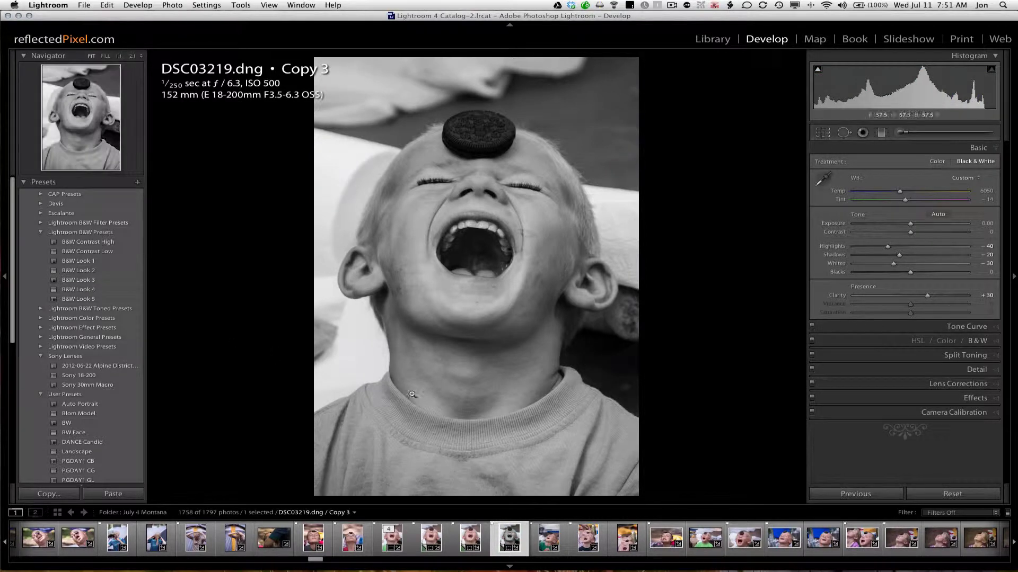
left_click(468, 540)
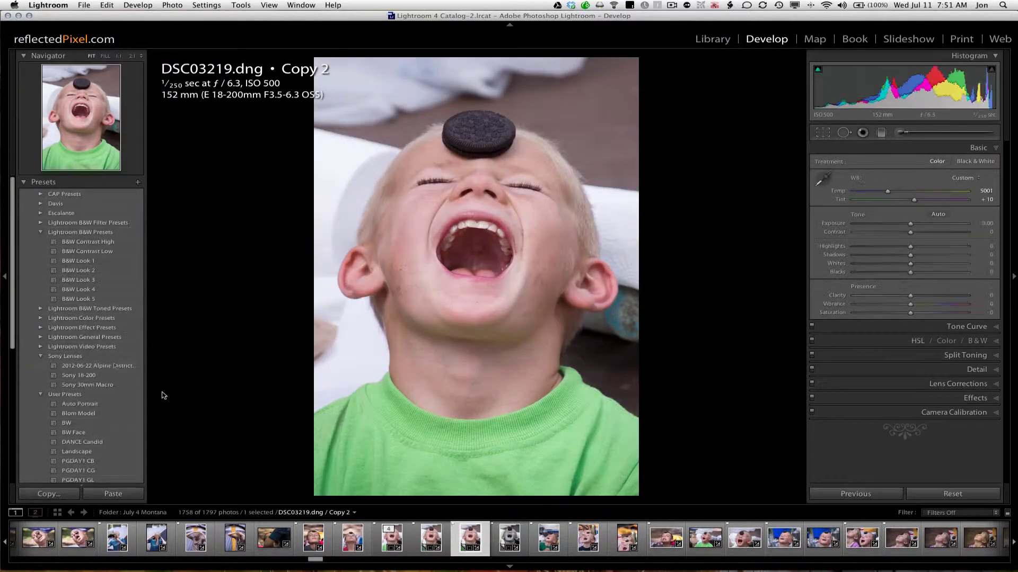
scroll(93, 348, "down", 2)
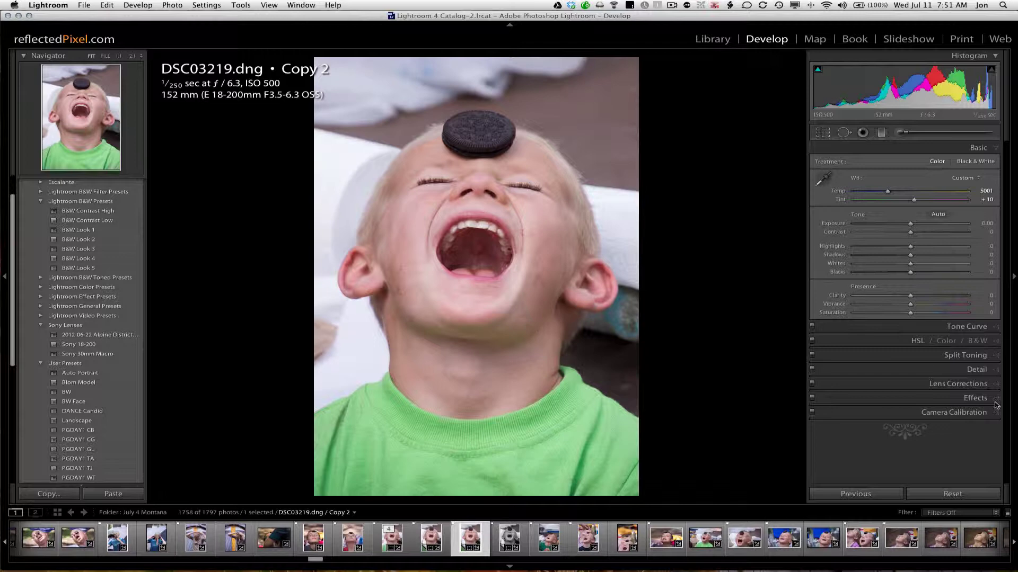
left_click(965, 398)
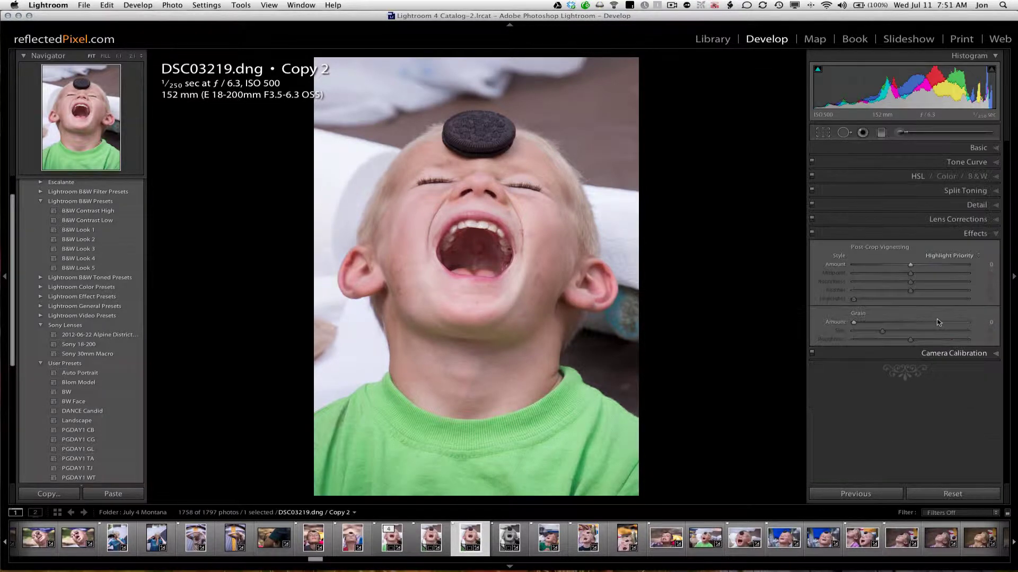
left_click_drag(910, 264, 864, 264)
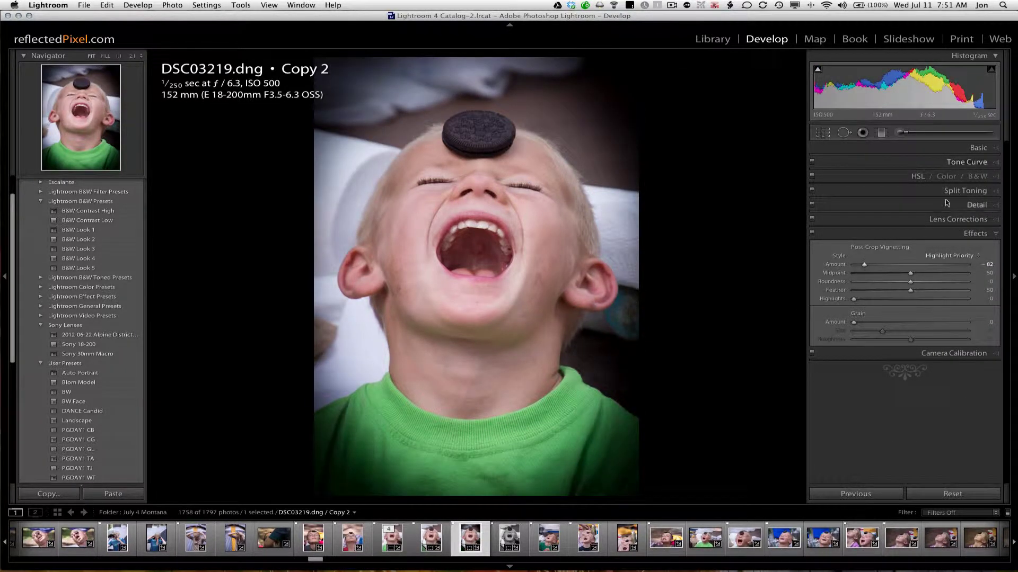
left_click(962, 205)
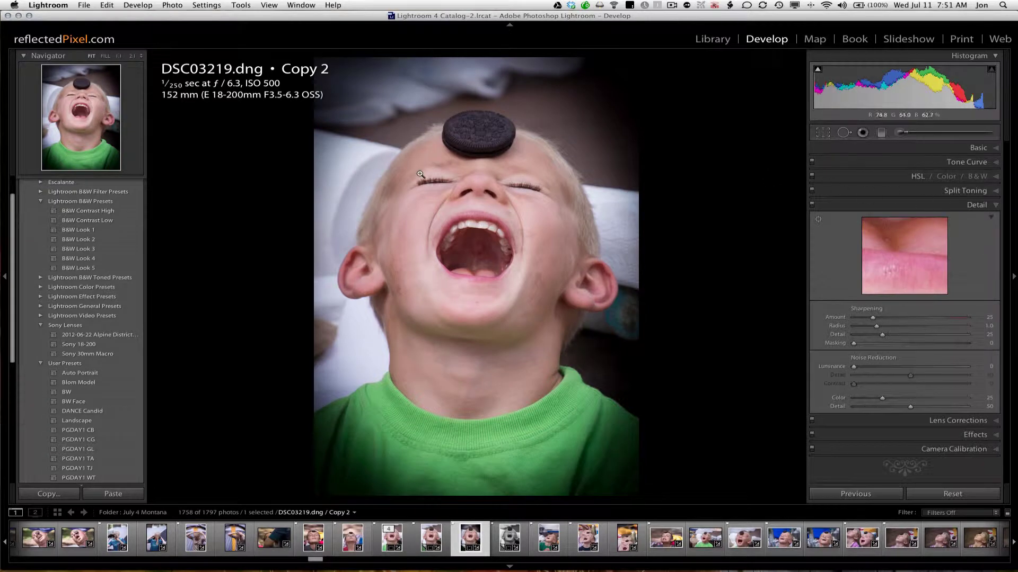
- Rotate Copy 2's crop about -25.86° into a tighter angled framing on the boy's face
key("r")
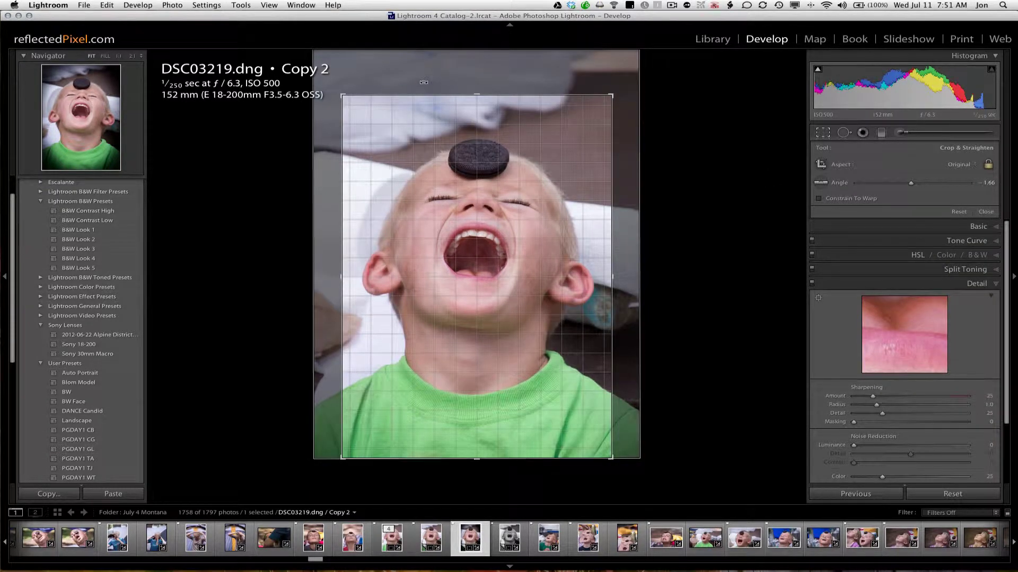
left_click_drag(424, 81, 349, 120)
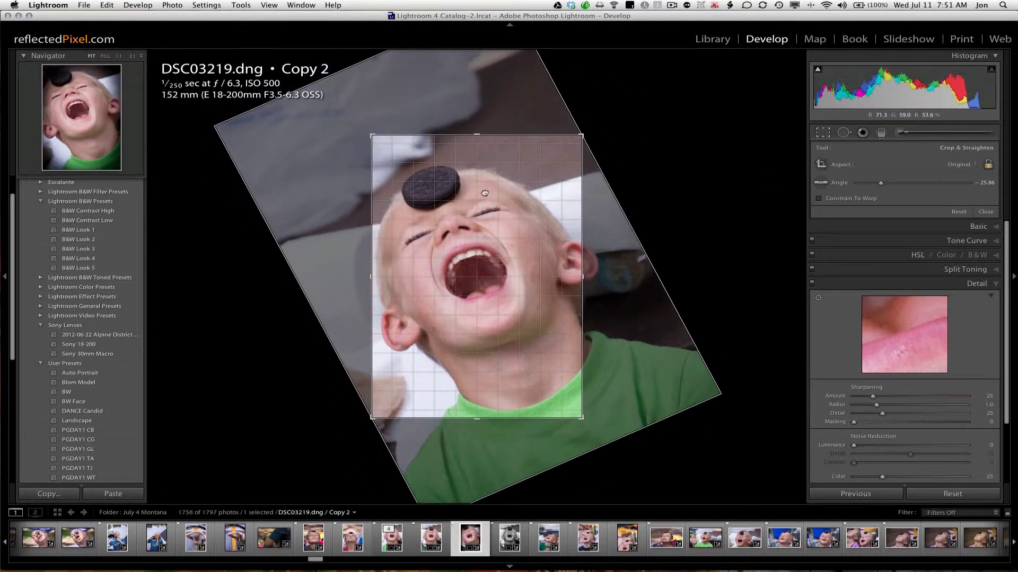
key("Return")
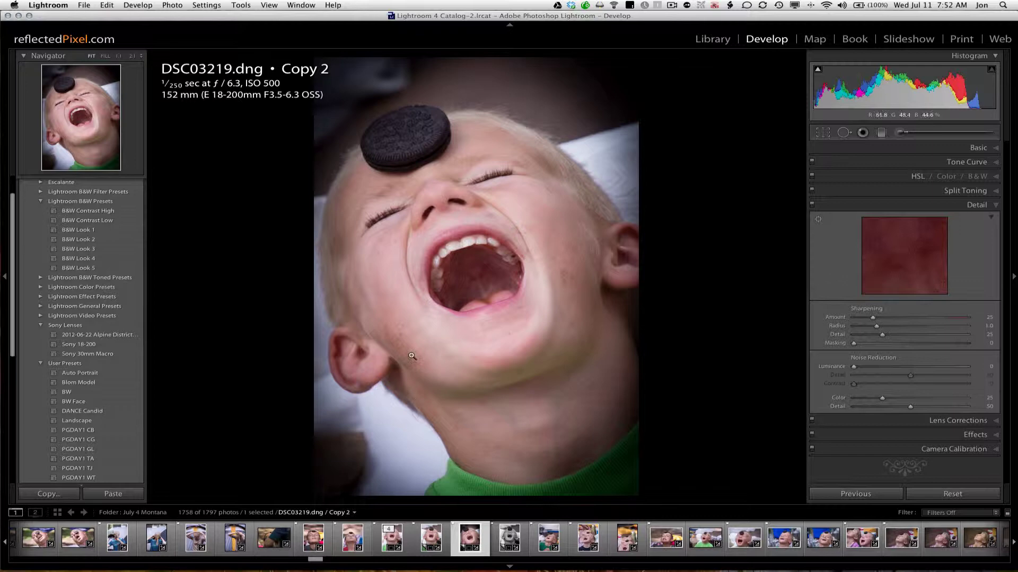
key("q")
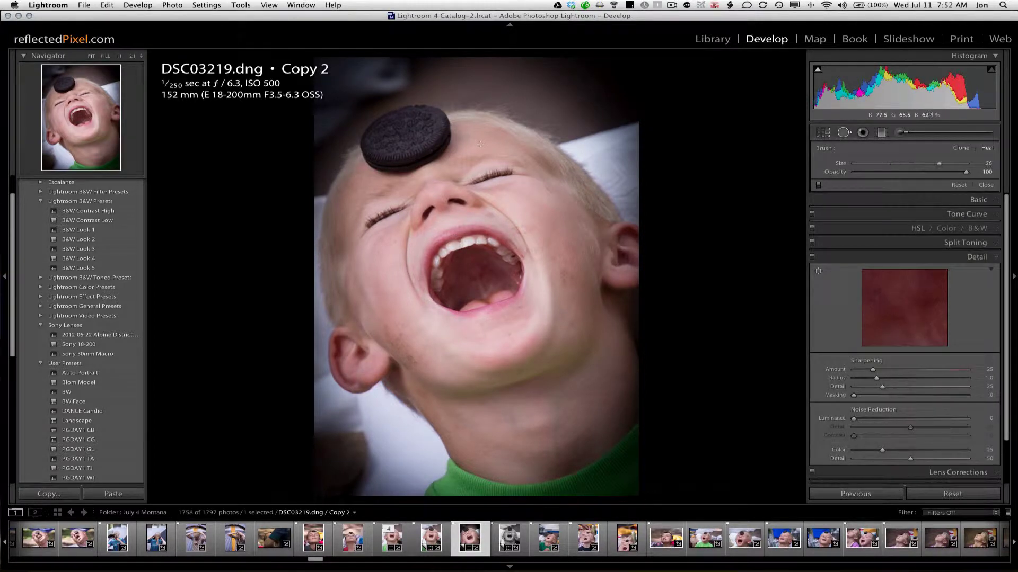
- Heal a background spot above the cookie and set an Adjustment Brush Clarity of 84
left_click(387, 77)
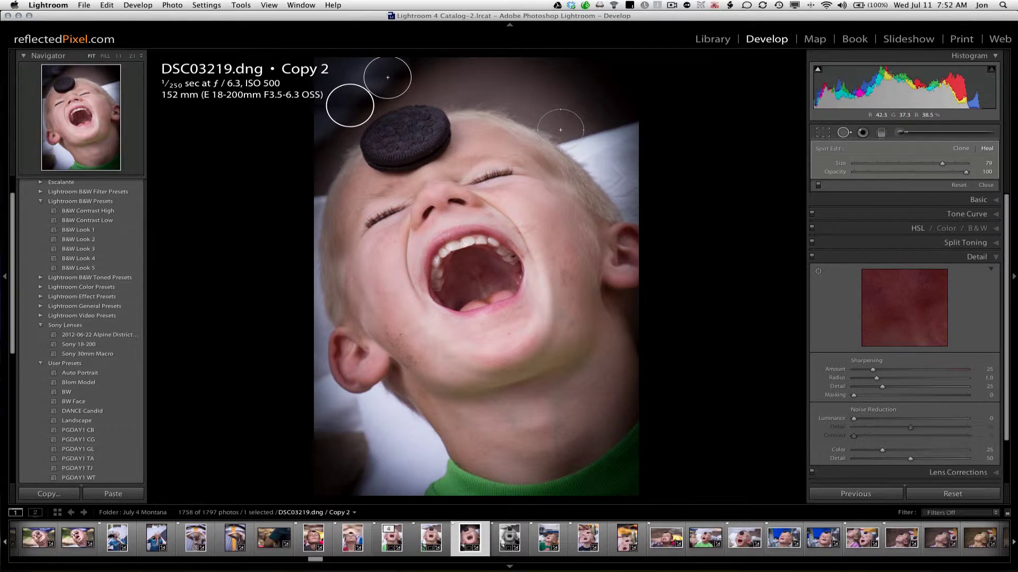
key("k")
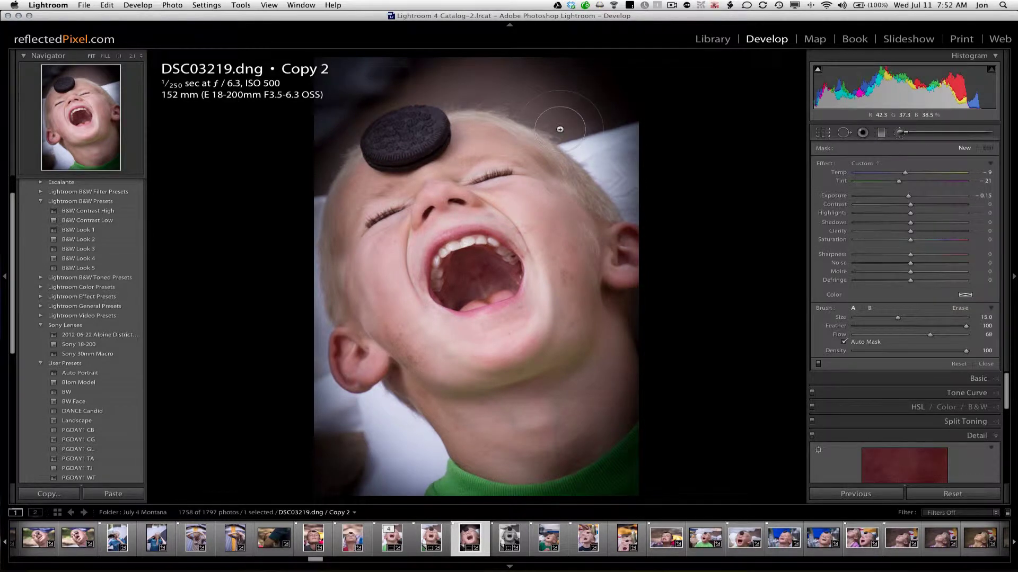
left_click_drag(910, 231, 957, 233)
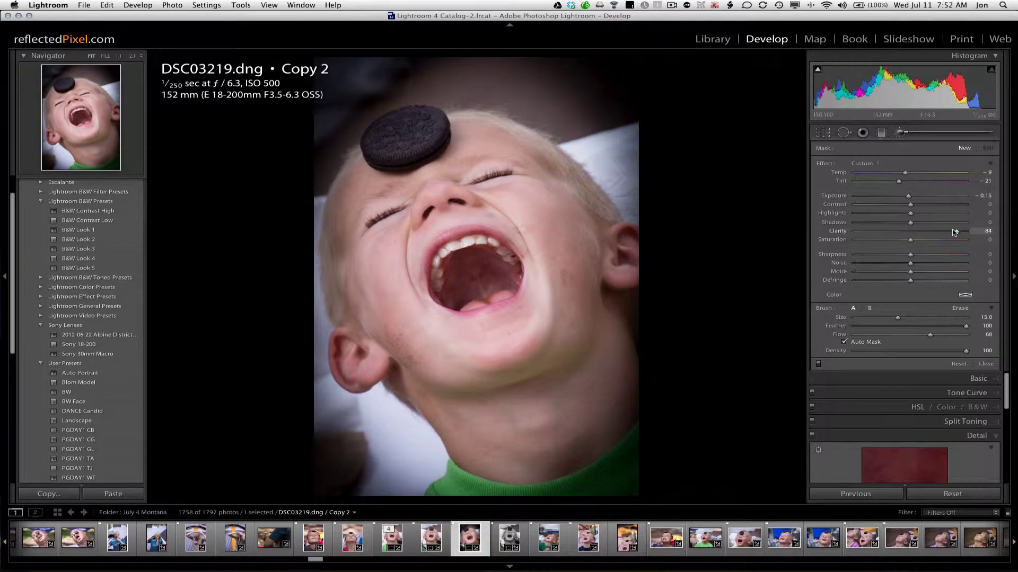
- Close the brush and raise Copy 2's overall Basic-panel Clarity to about +35
scroll(899, 421, "down", 1)
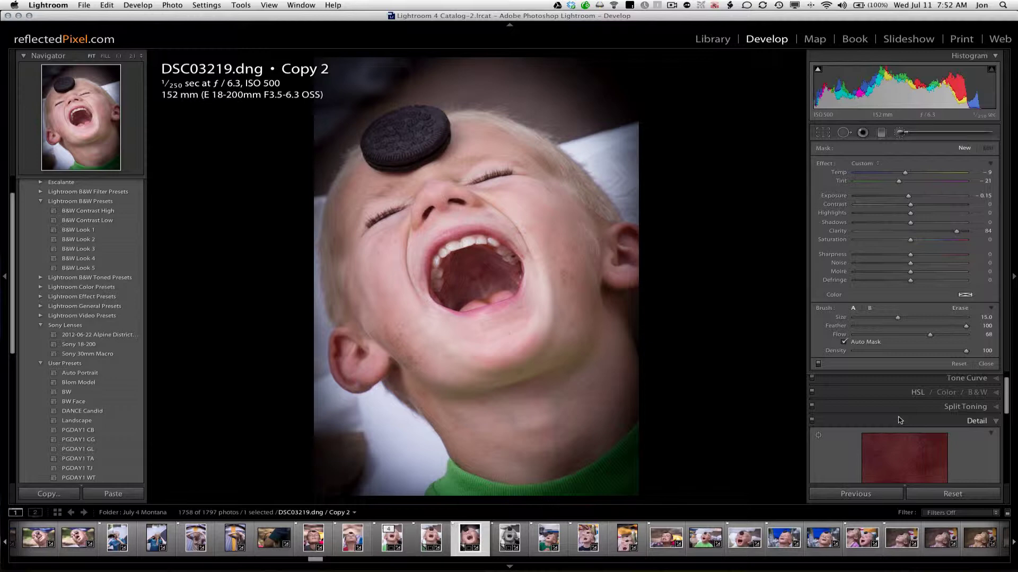
key("k")
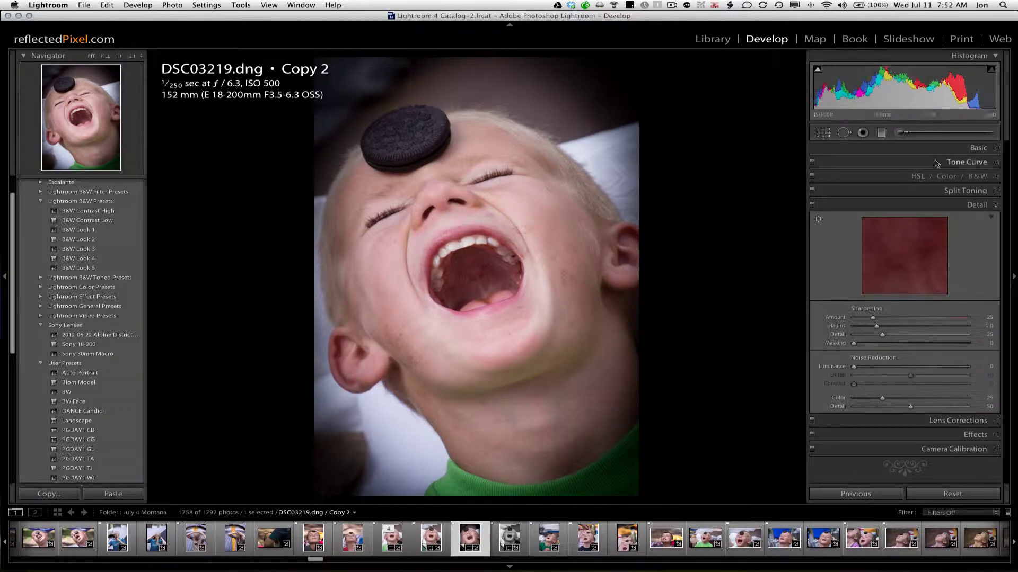
left_click(948, 148)
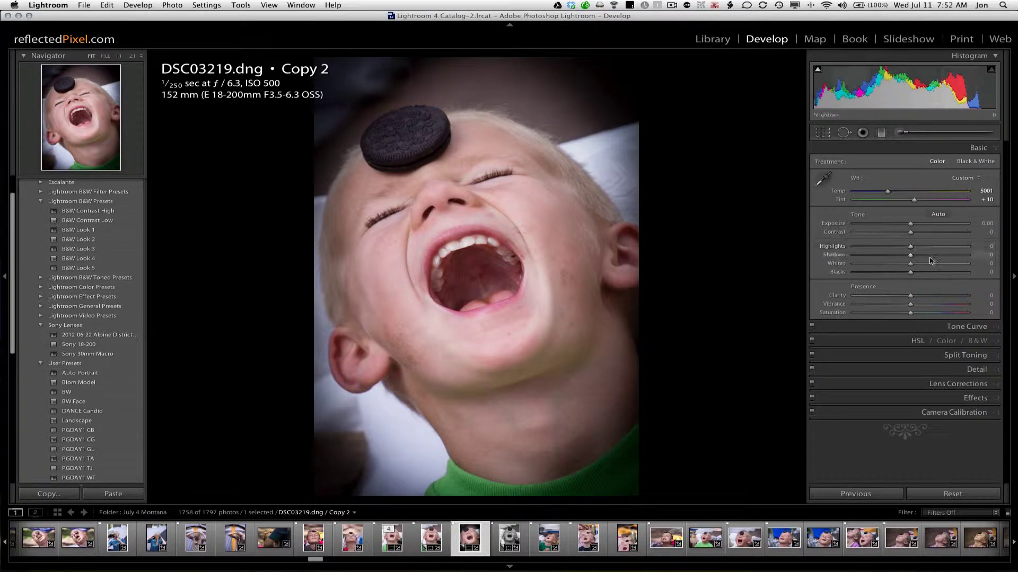
left_click_drag(910, 295, 929, 298)
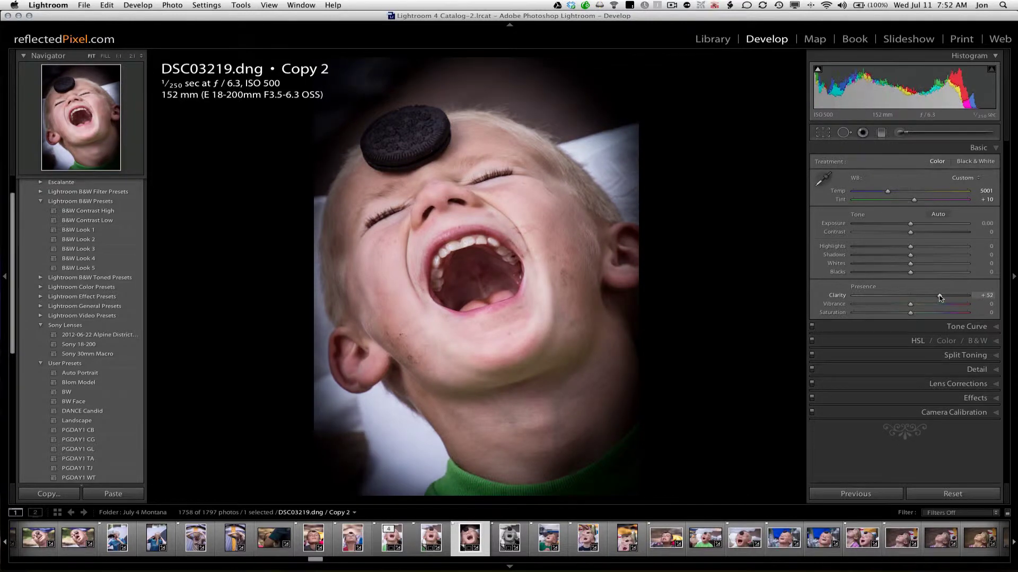
- Back in the grid, start exporting Copy 1, then cancel that export
key("g")
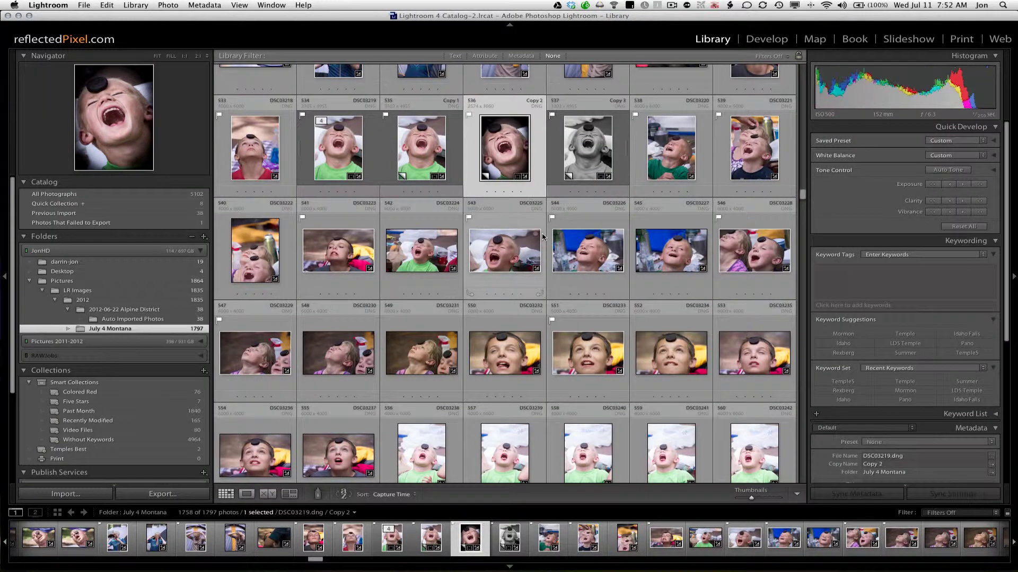
left_click(423, 159)
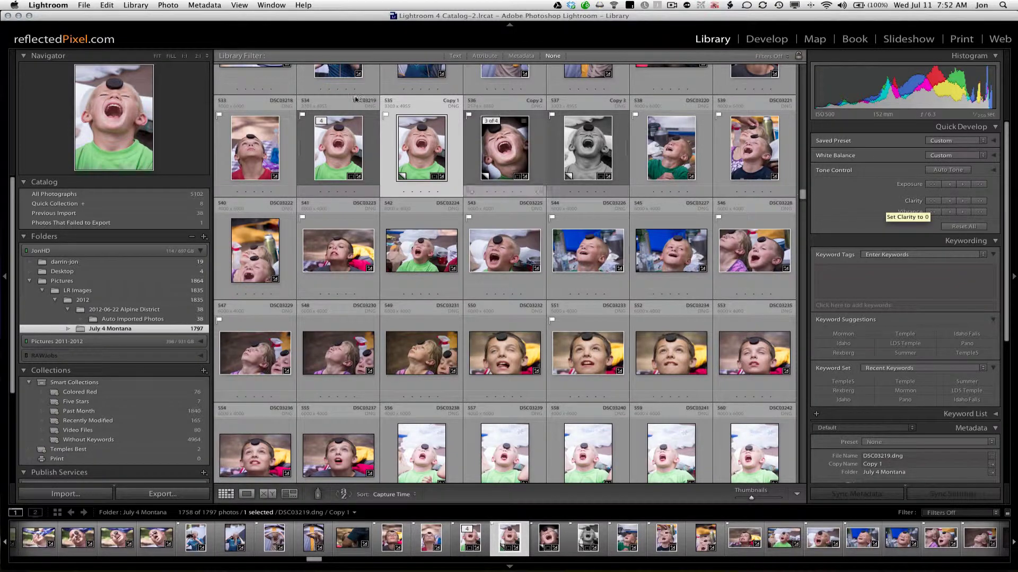
left_click(85, 5)
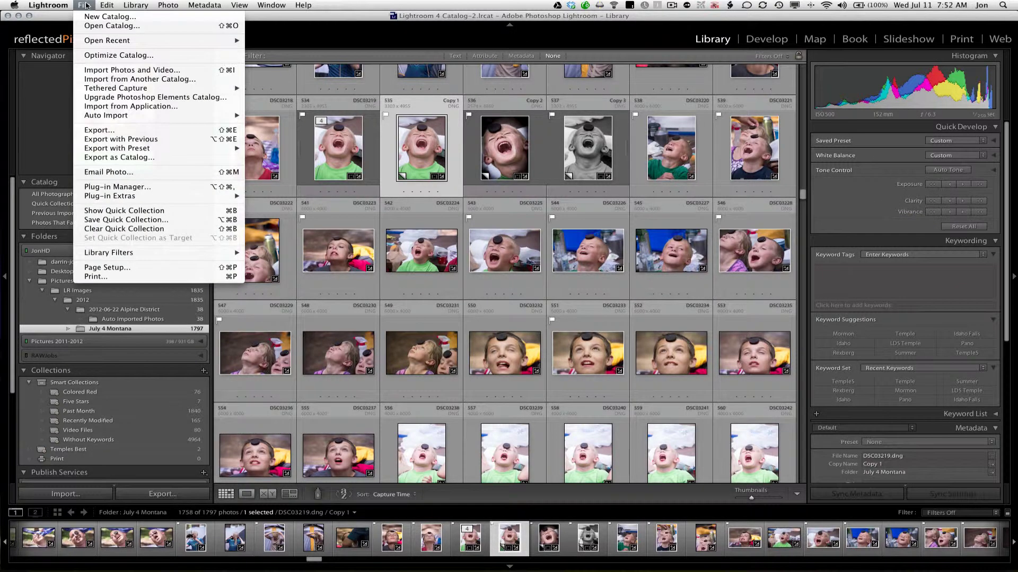
left_click(110, 131)
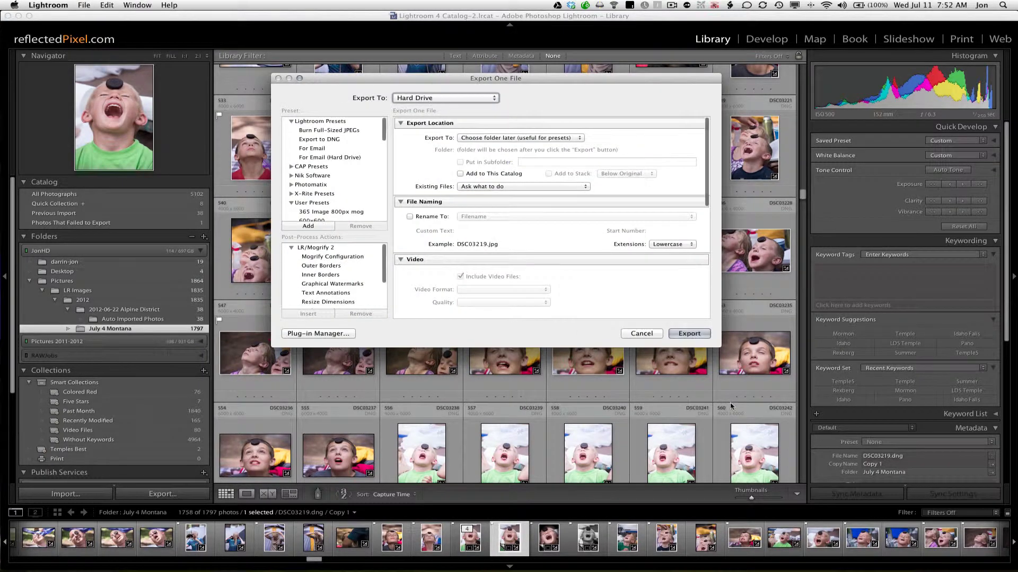
left_click(641, 333)
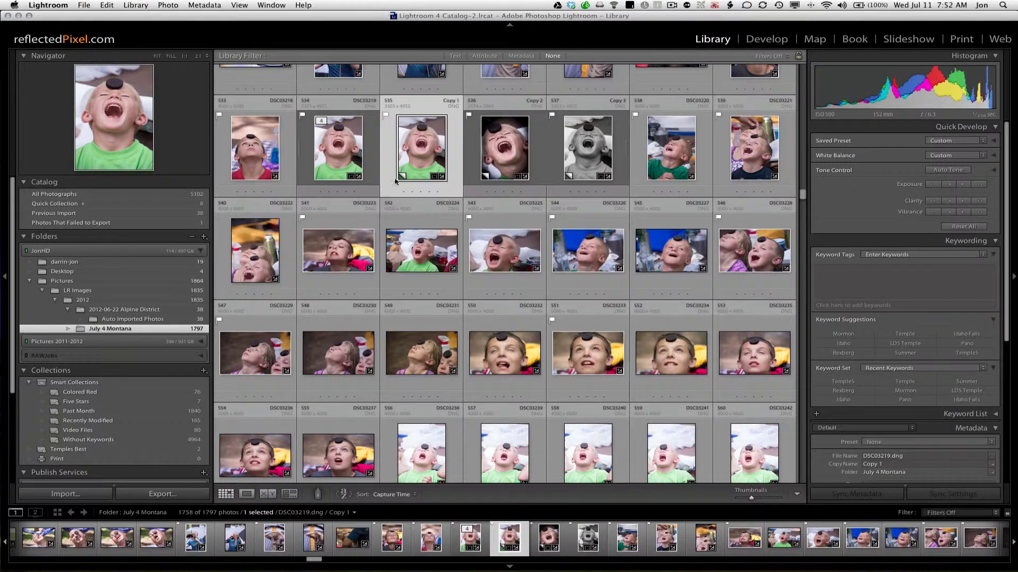
- Step through the stacked copies of DSC03219 and select the black-and-white Copy 3
left_click(342, 153)
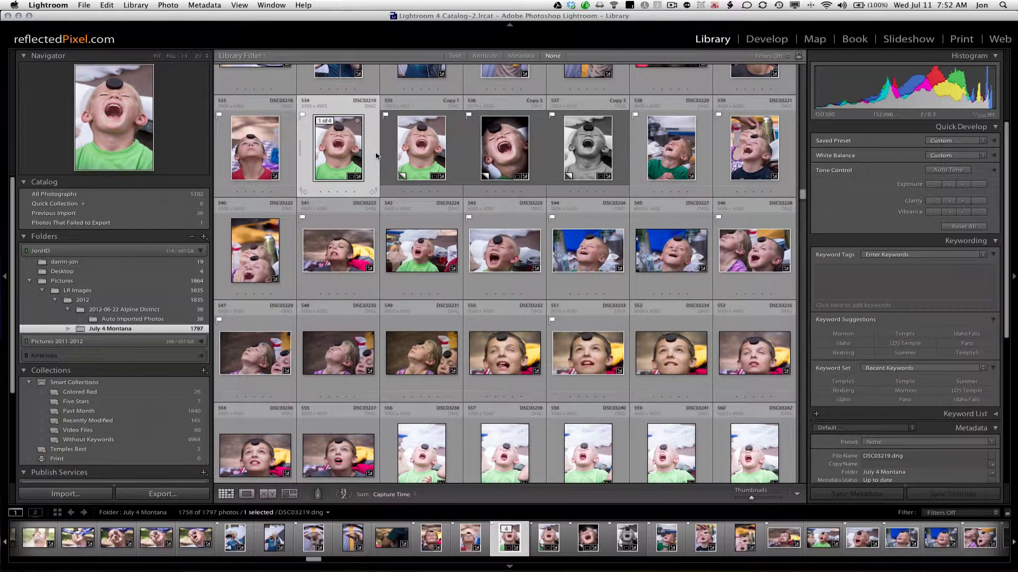
left_click(422, 154)
left_click(504, 151)
left_click(577, 148)
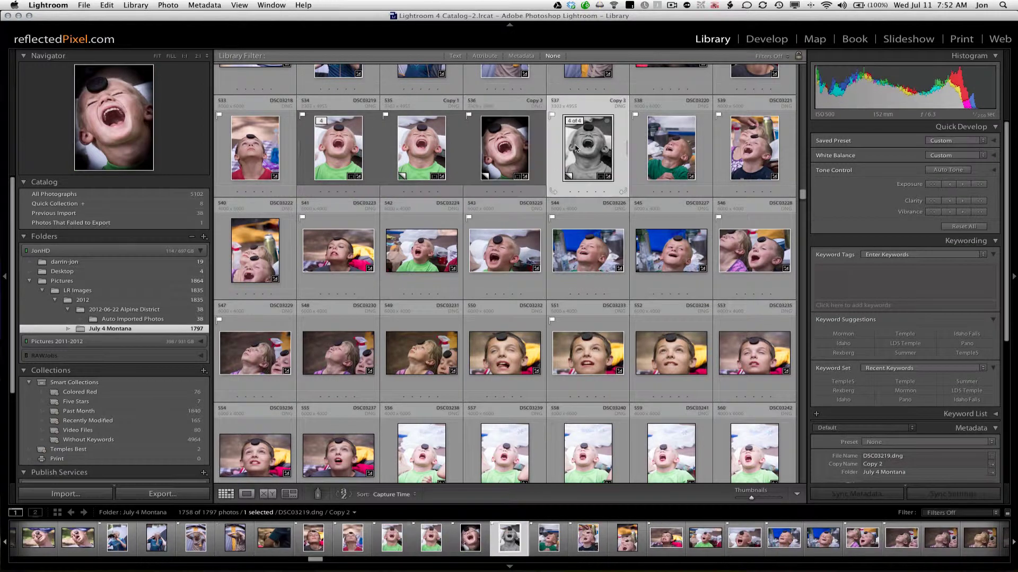
left_click(505, 149)
left_click(428, 151)
left_click(355, 149)
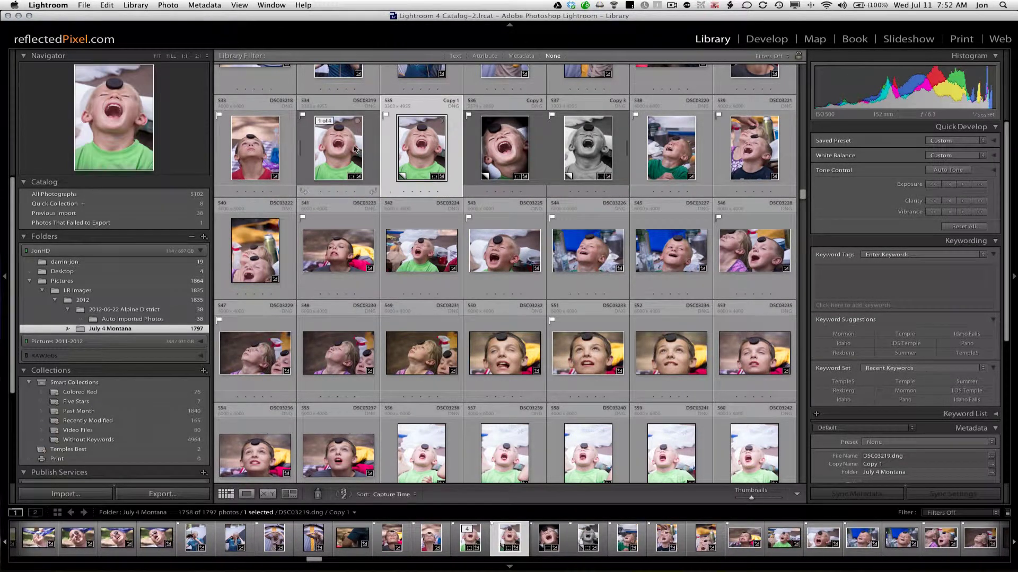
left_click(424, 151)
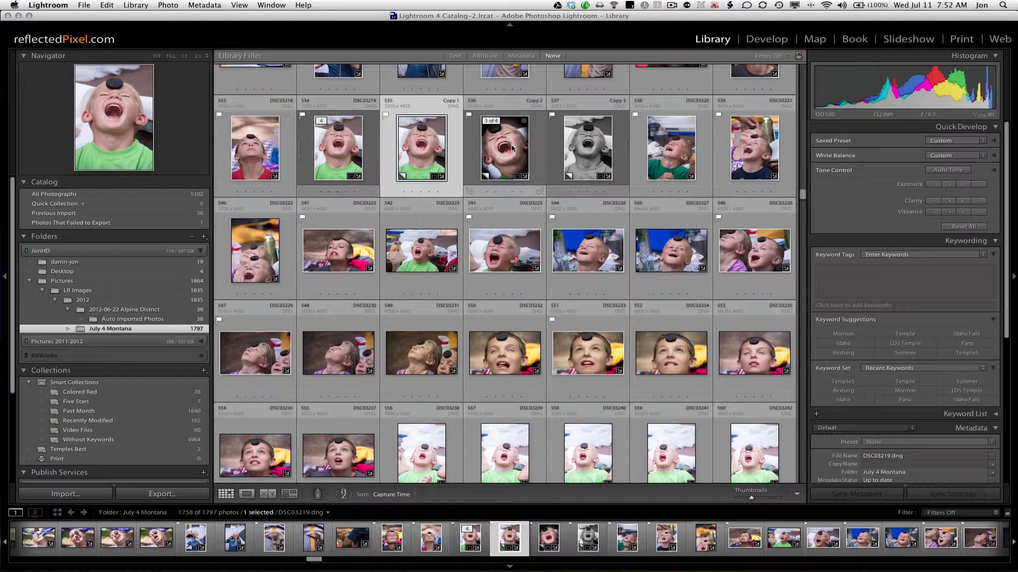
left_click(512, 148)
key("Right")
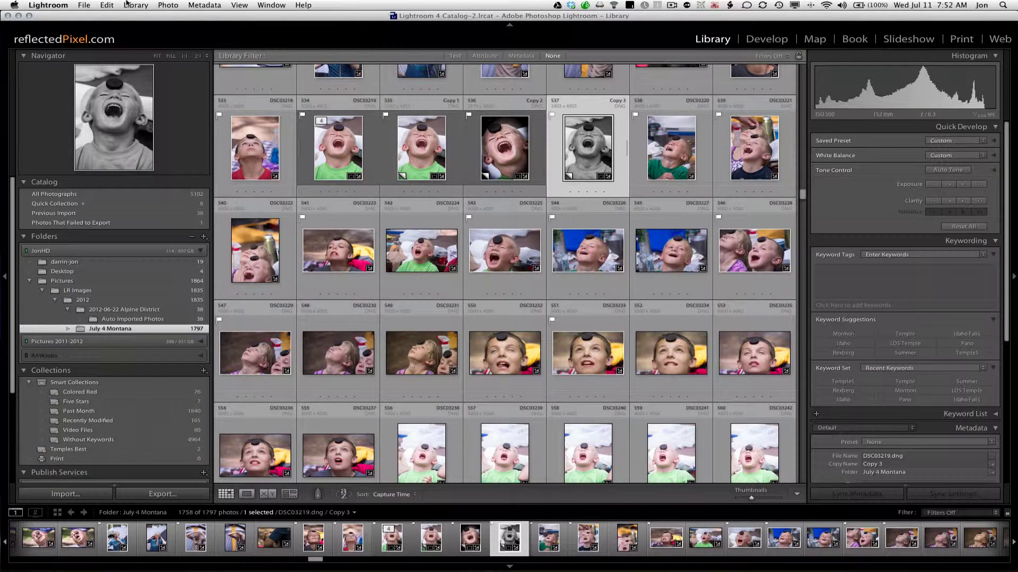
- Export Copy 3 to Same folder as original photo, choosing a new name for existing files
left_click(80, 5)
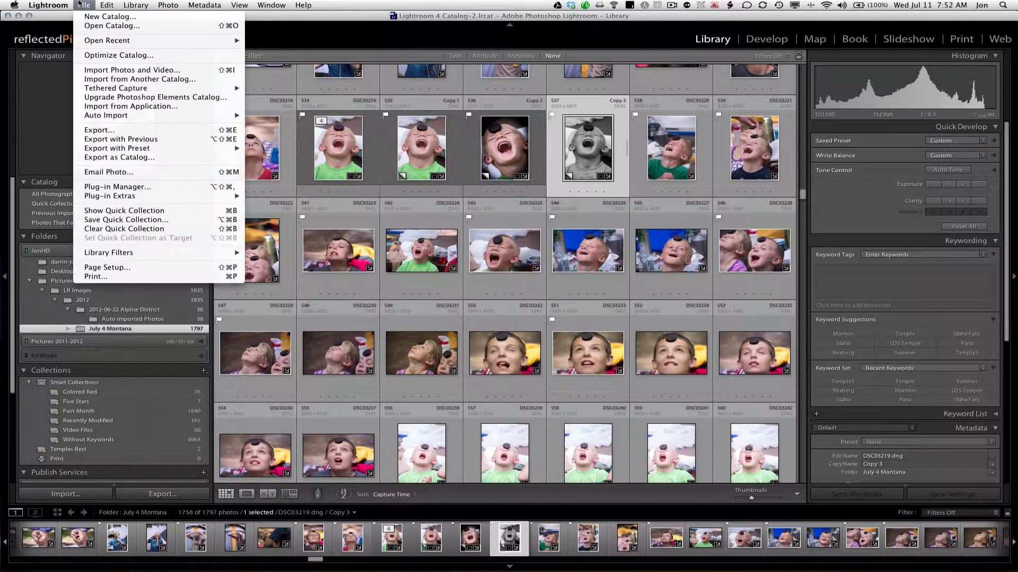
left_click(130, 131)
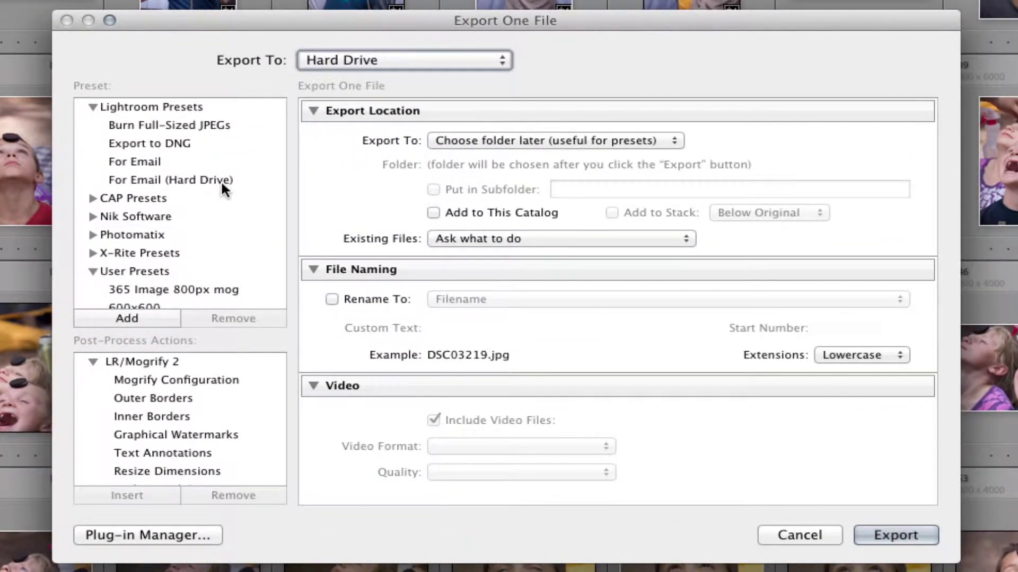
left_click(555, 135)
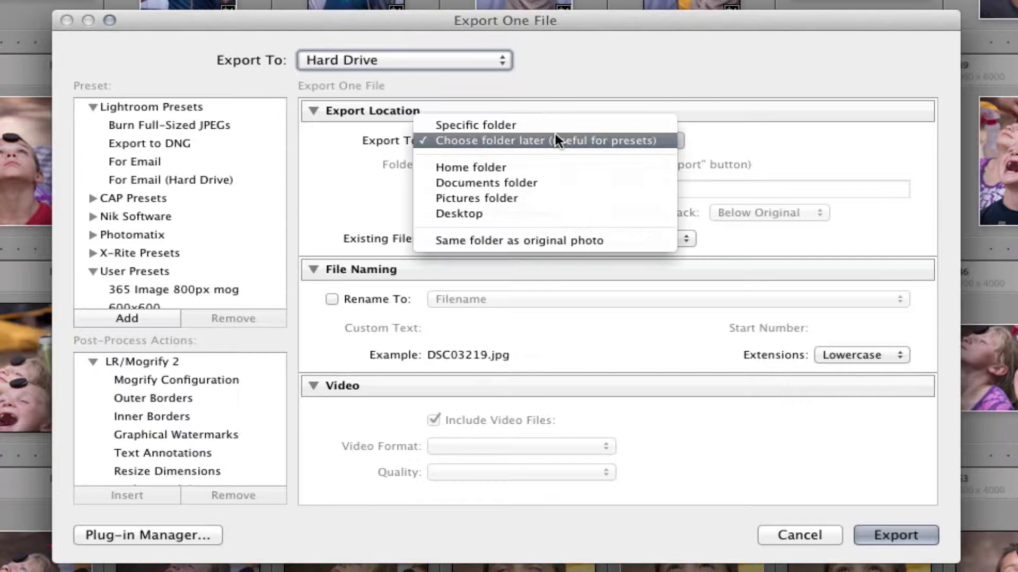
left_click(318, 128)
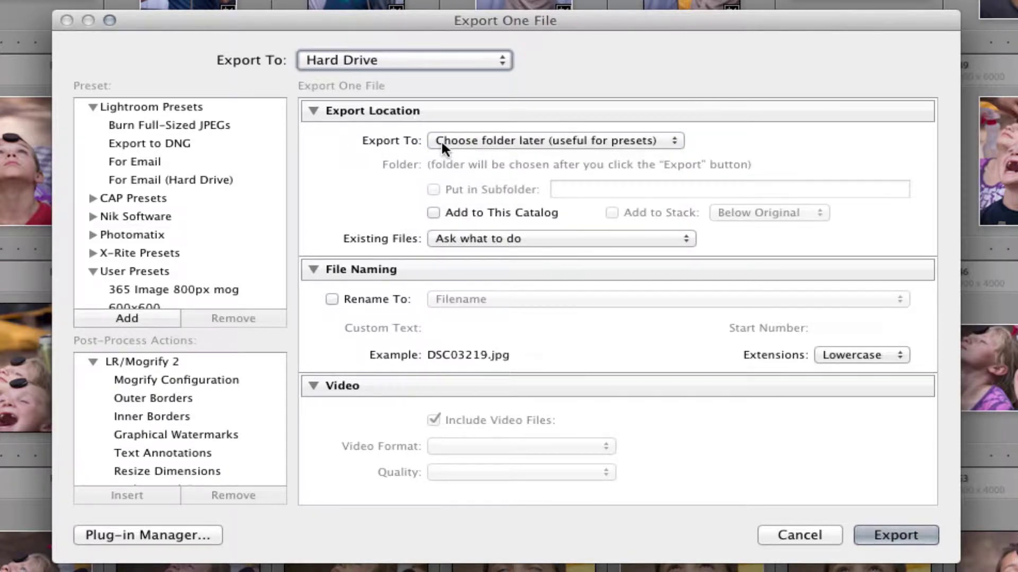
left_click(479, 141)
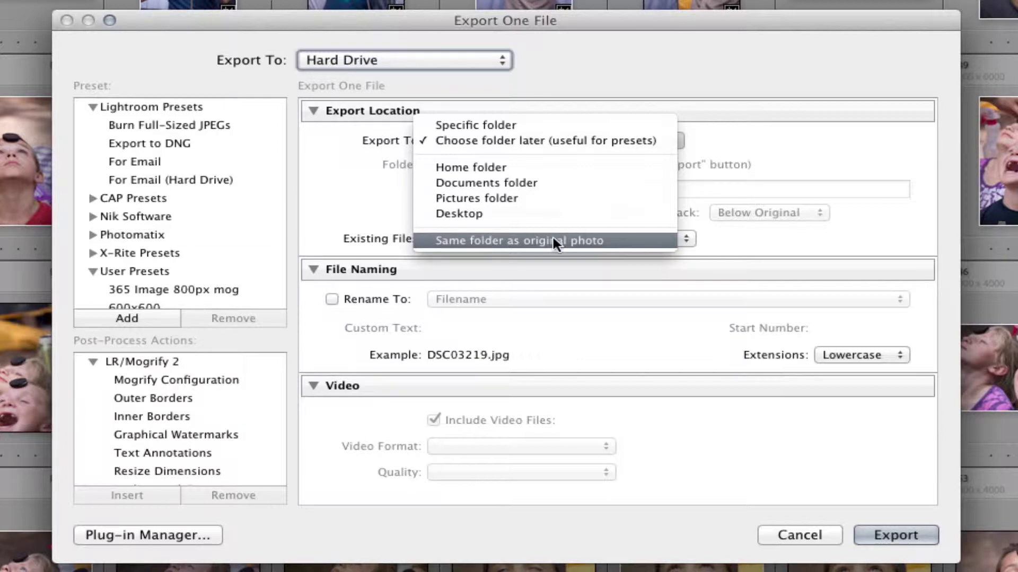
left_click(519, 140)
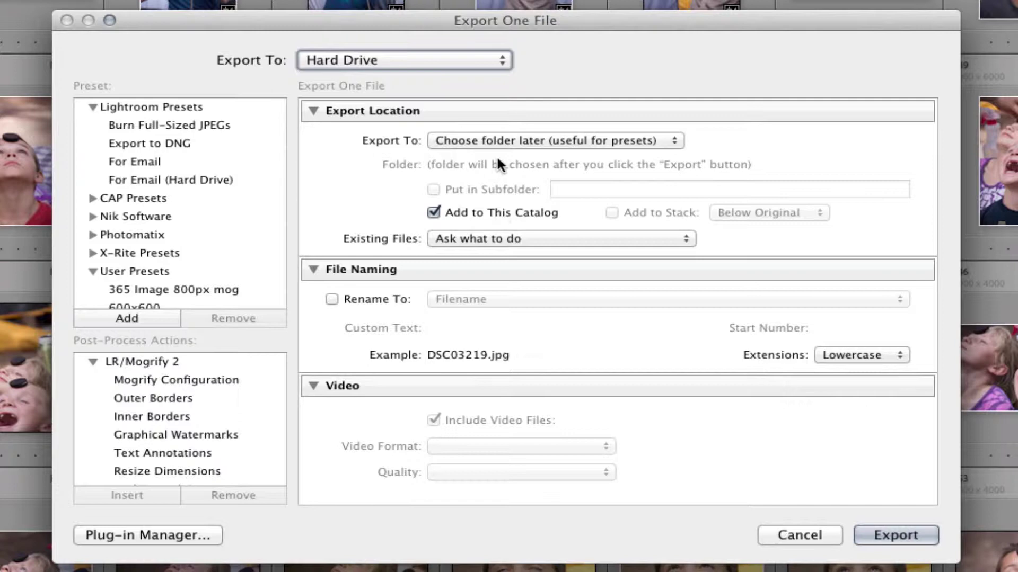
left_click(501, 140)
left_click(504, 240)
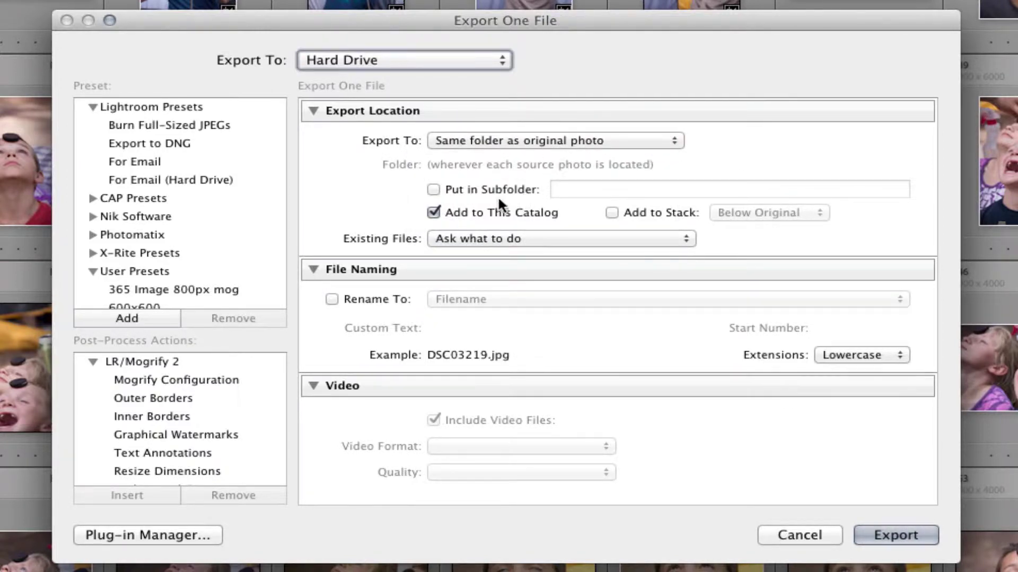
left_click(473, 238)
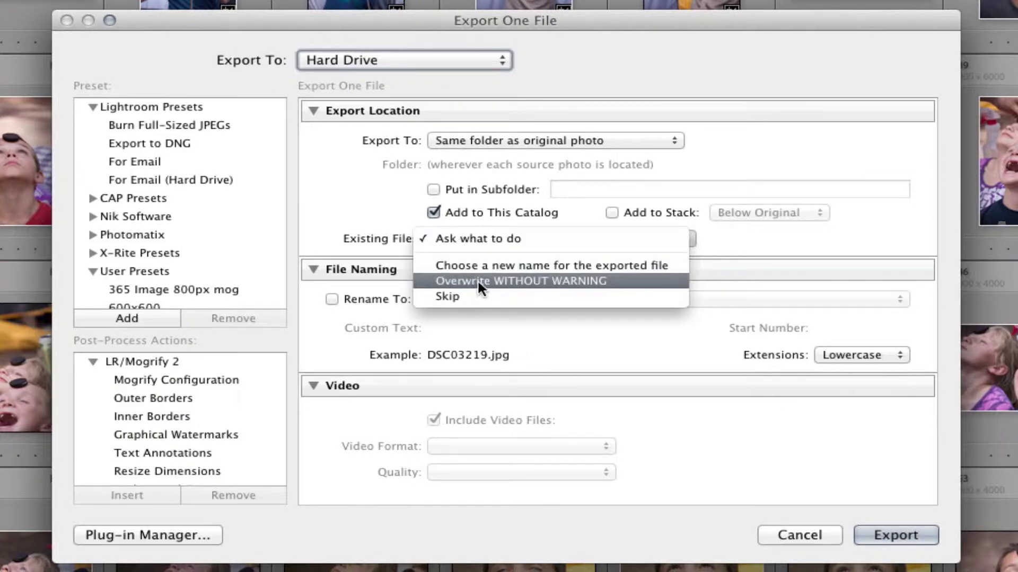
left_click(491, 267)
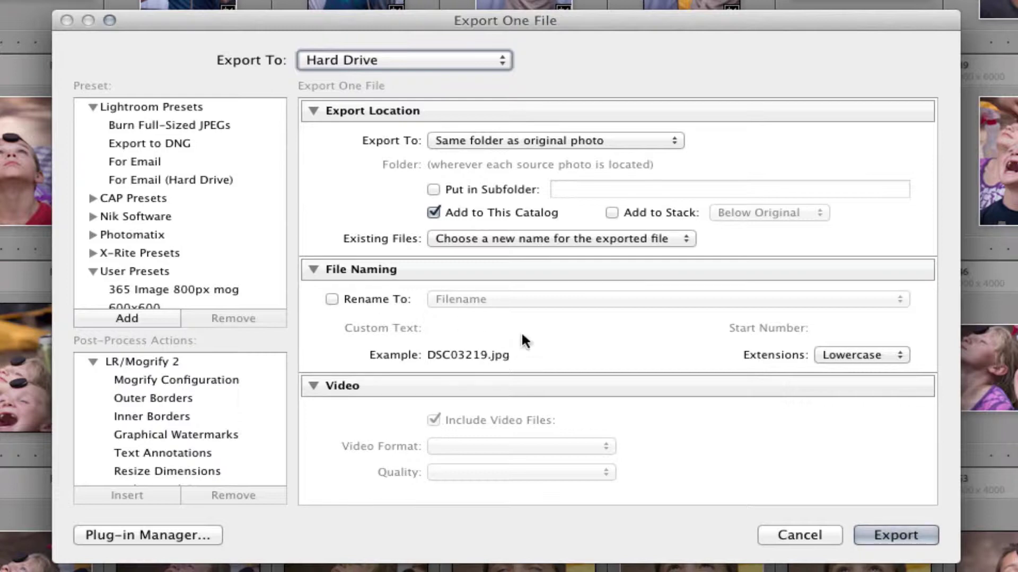
- Try JPEG quality 100 with ProPhoto RGB, then switch Image Format to Original
scroll(552, 348, "down", 5)
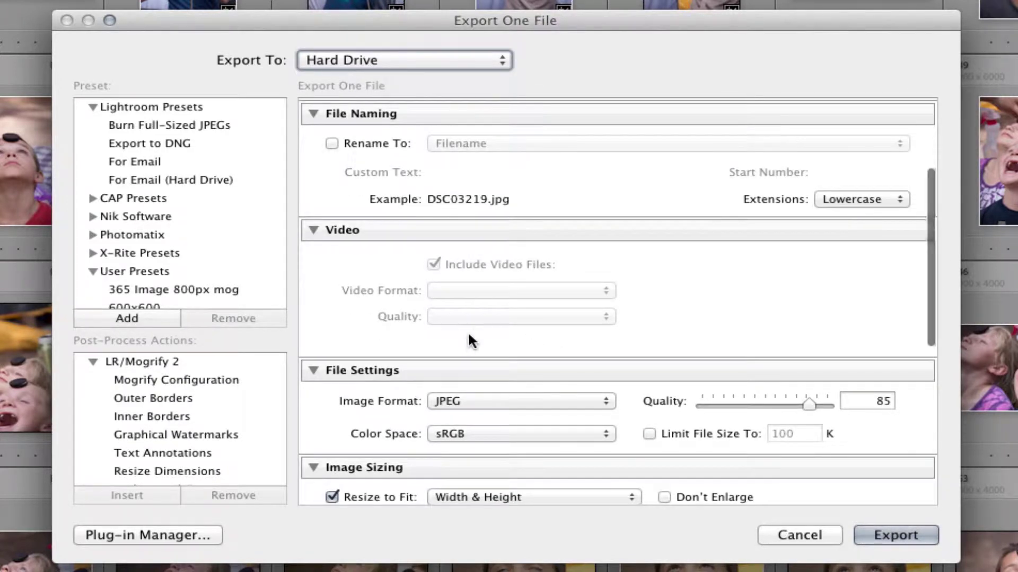
scroll(472, 334, "down", 4)
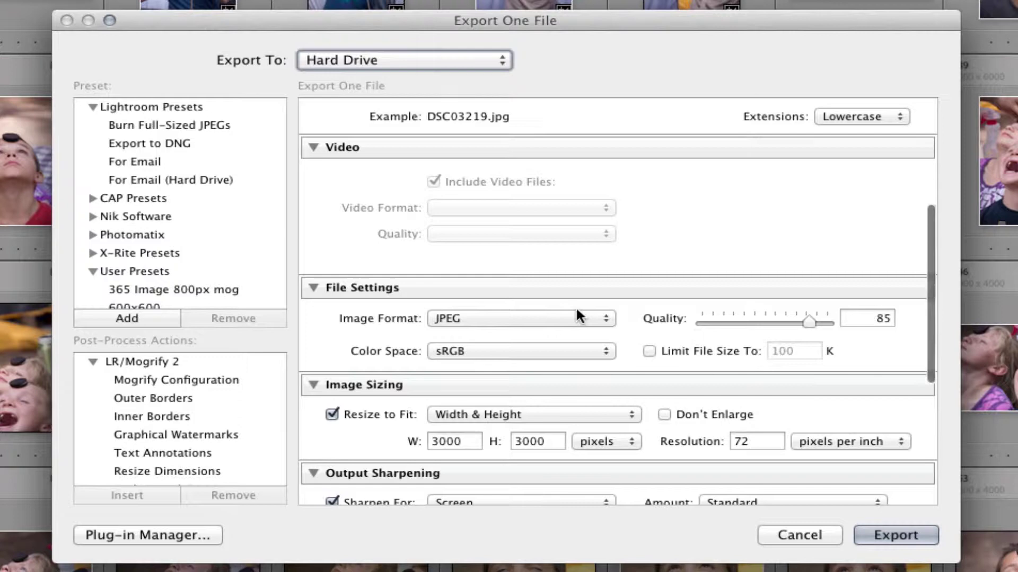
left_click(539, 317)
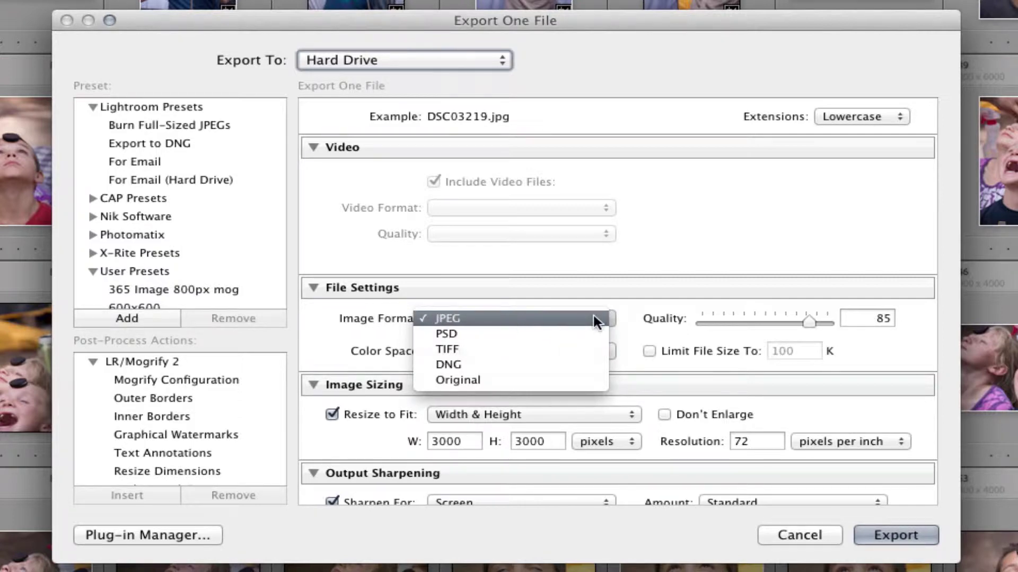
left_click(787, 313)
left_click_drag(809, 315, 836, 321)
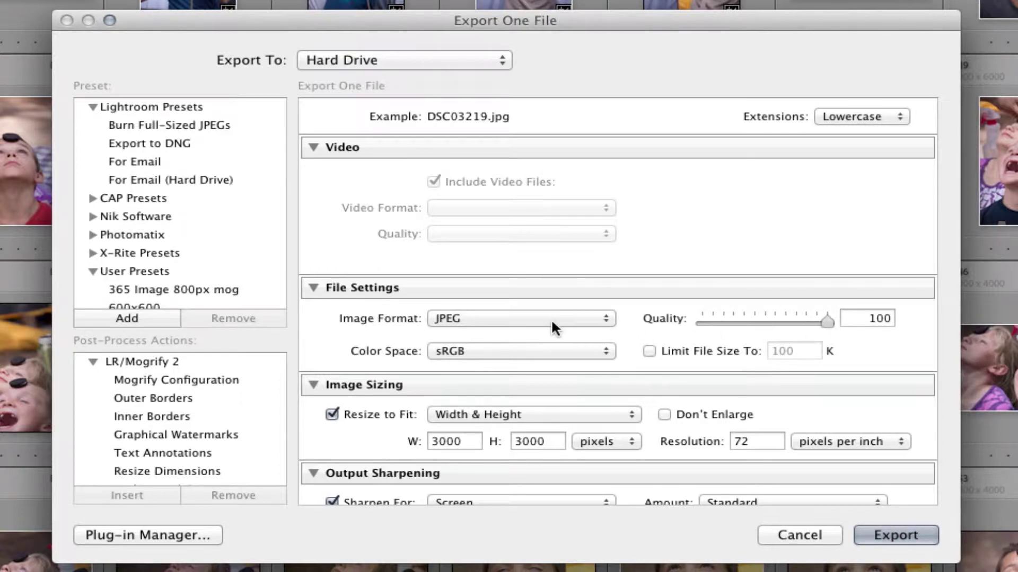
left_click(533, 345)
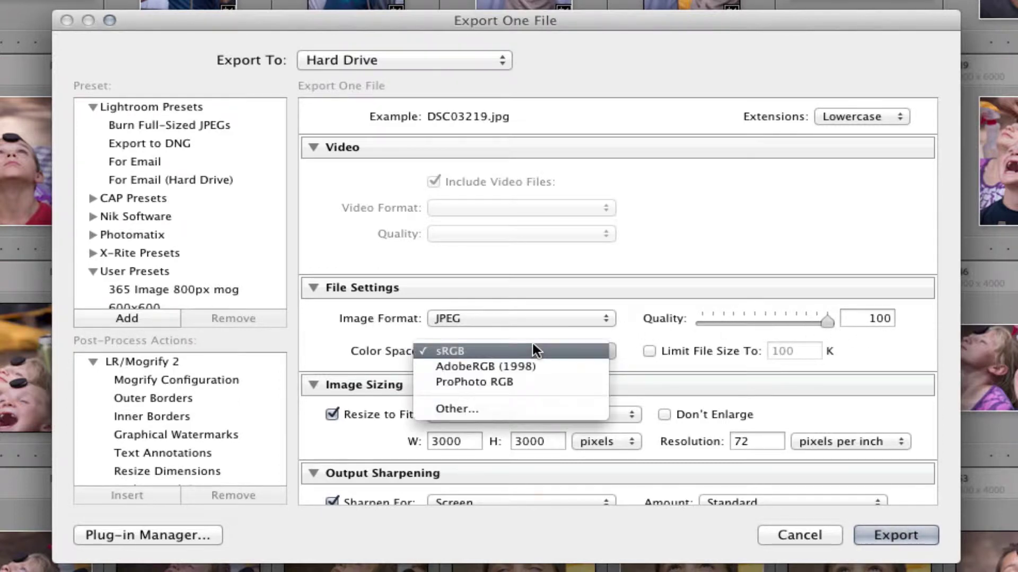
left_click(485, 381)
left_click(487, 318)
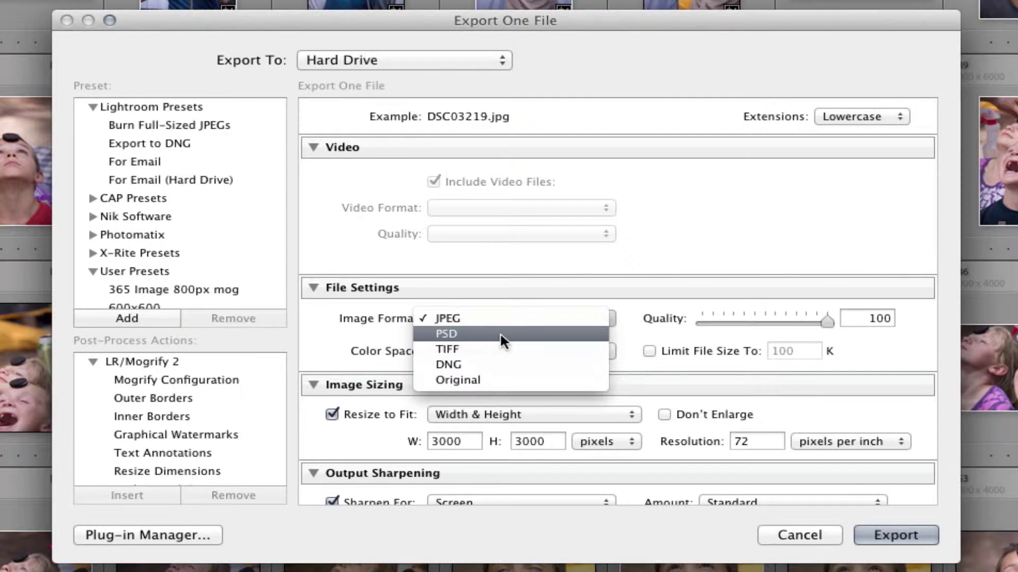
left_click(497, 378)
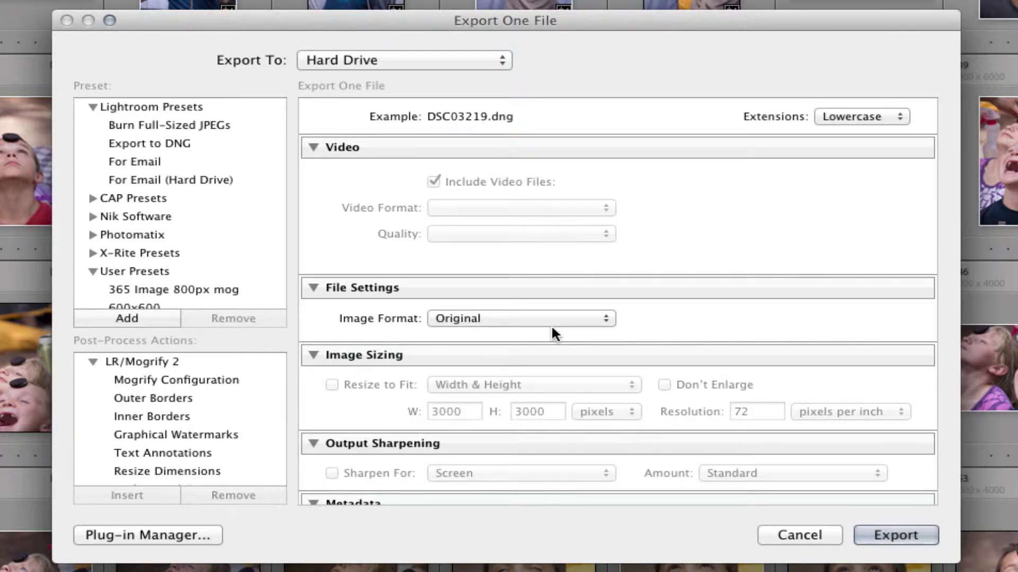
- Review the export settings and run the export, producing DSC03219-2.dng in the catalog
scroll(551, 324, "up", 5)
scroll(551, 324, "up", 2)
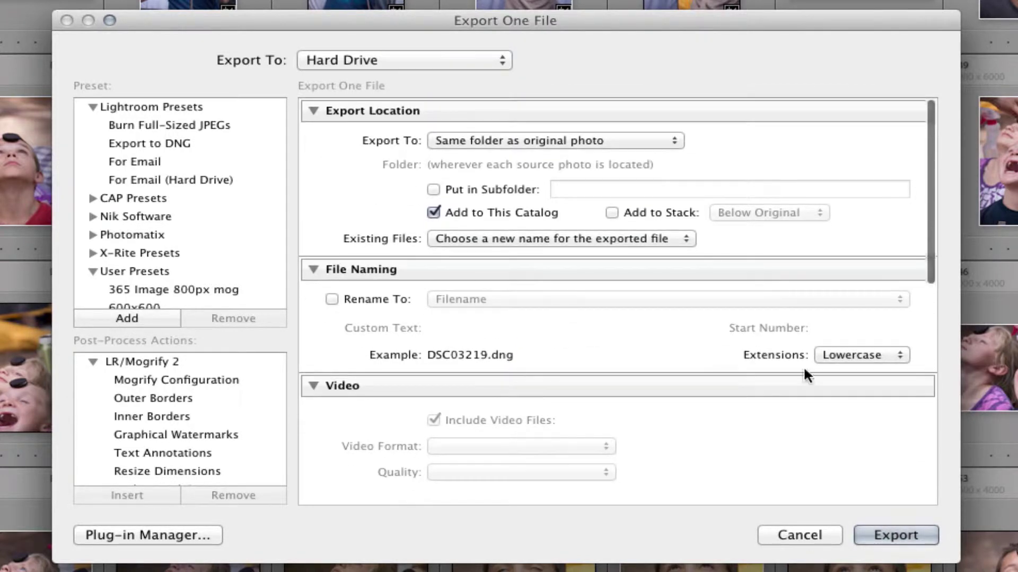
scroll(615, 341, "down", 7)
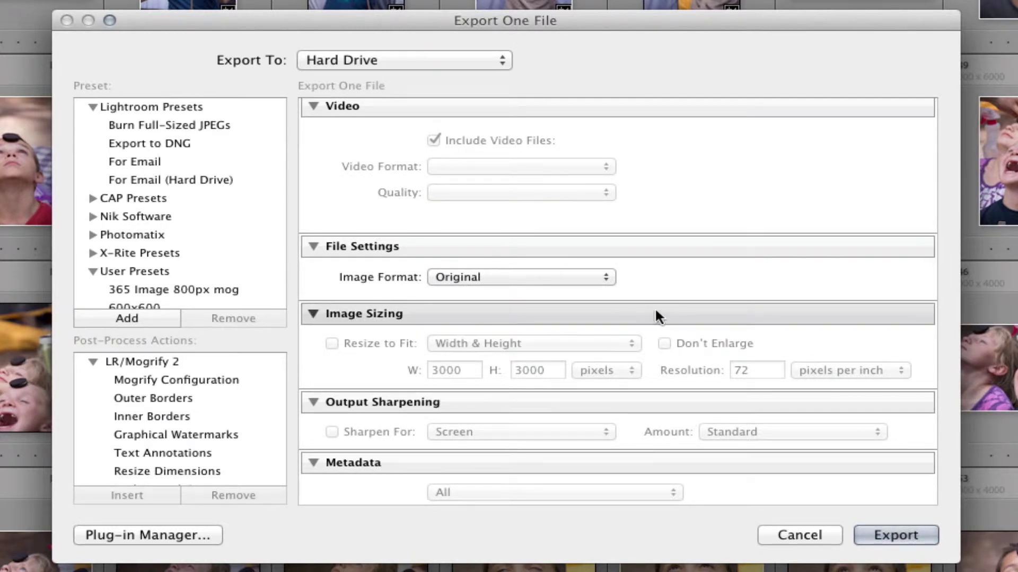
scroll(656, 314, "down", 1)
scroll(607, 307, "down", 3)
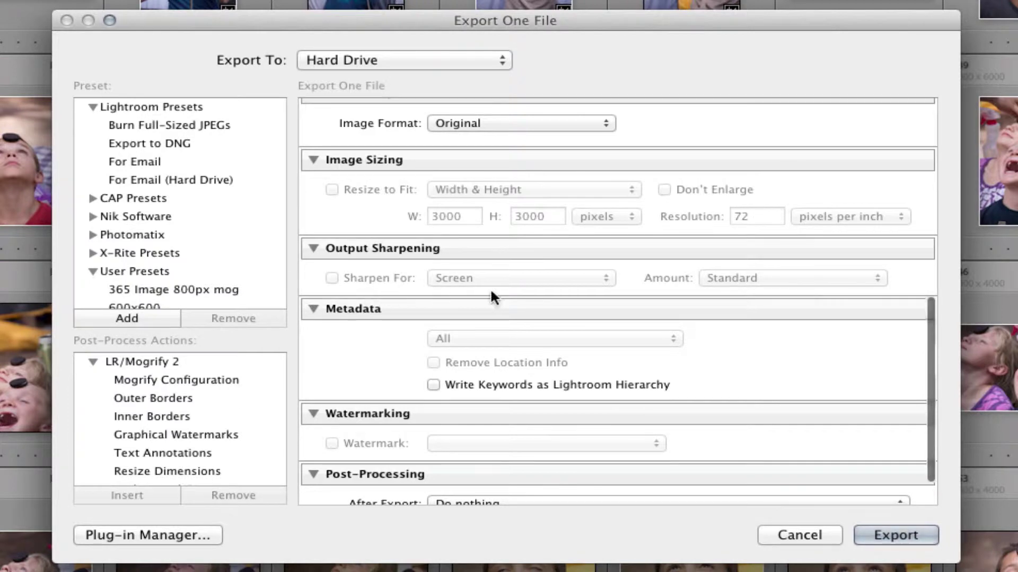
scroll(521, 363, "down", 1)
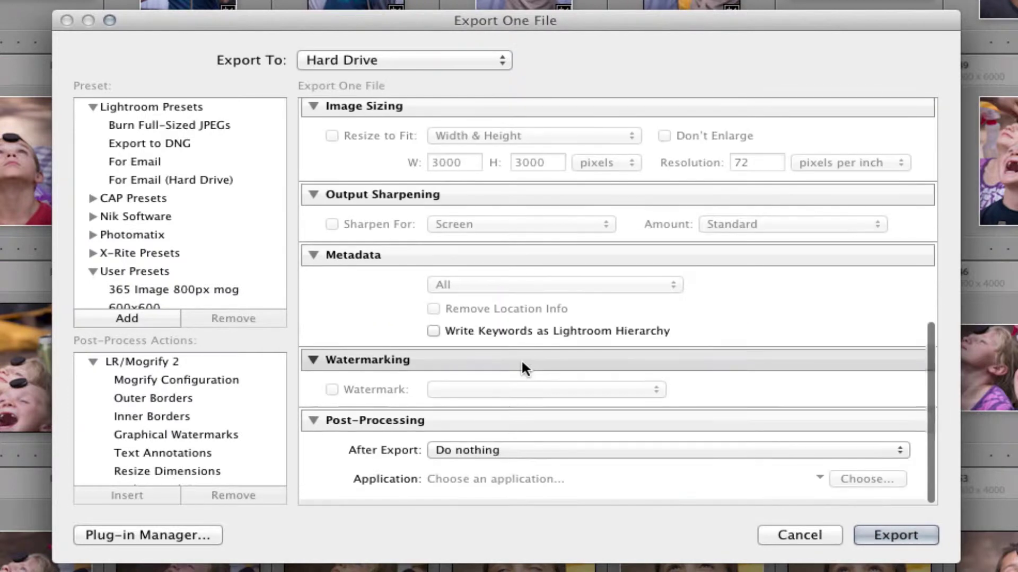
scroll(522, 366, "up", 1)
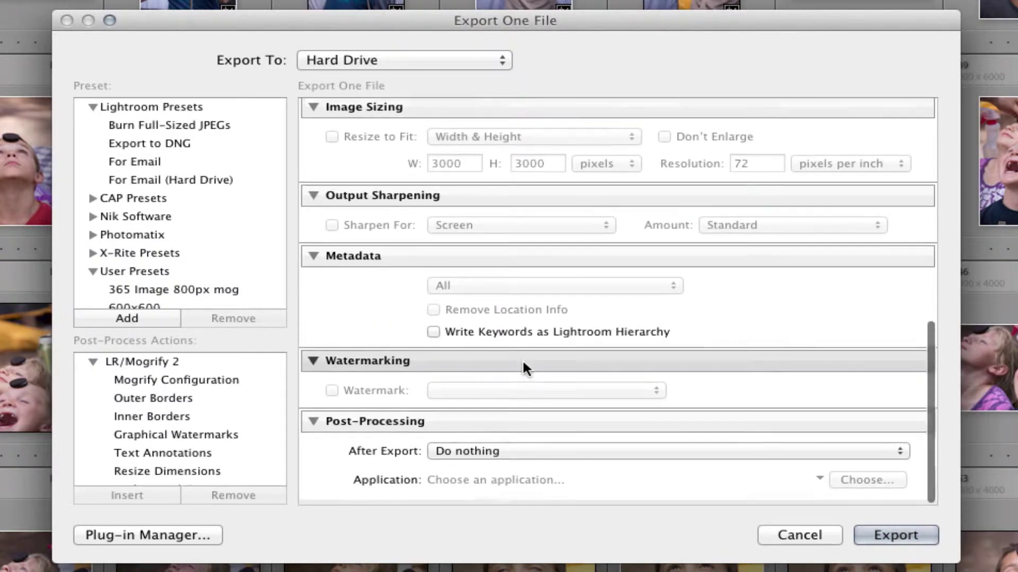
scroll(522, 366, "up", 5)
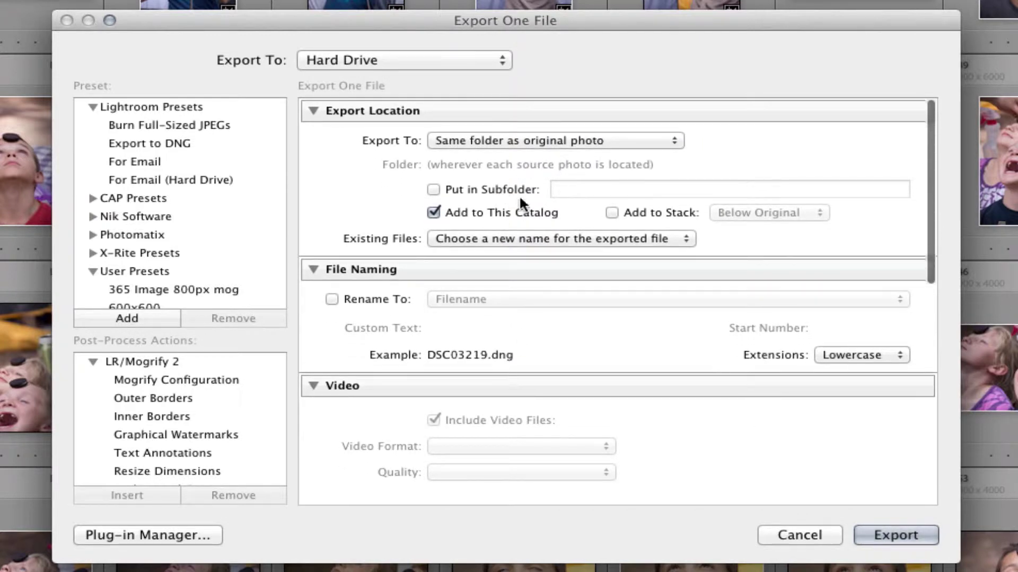
scroll(622, 352, "down", 2)
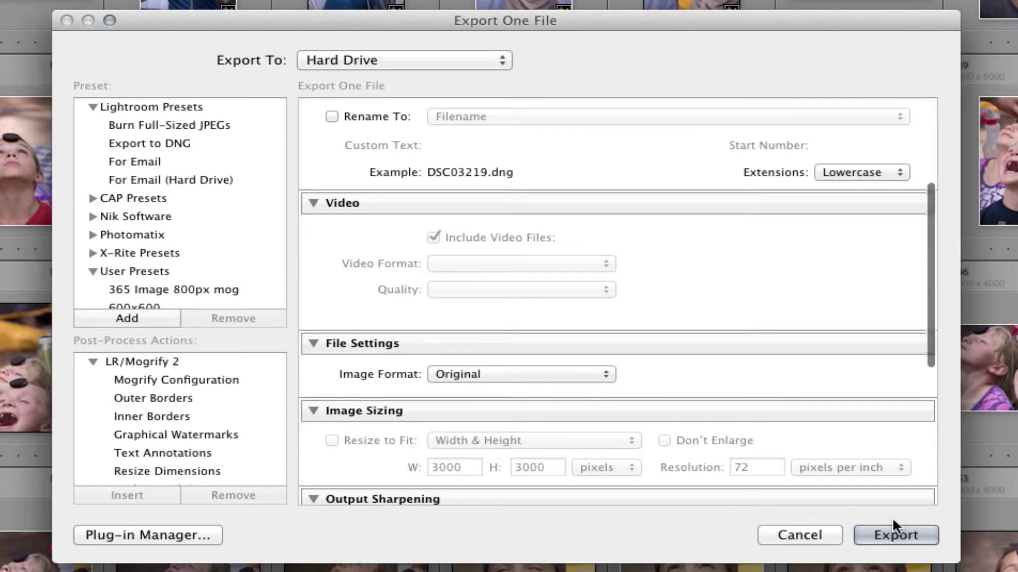
scroll(764, 444, "down", 5)
left_click(884, 534)
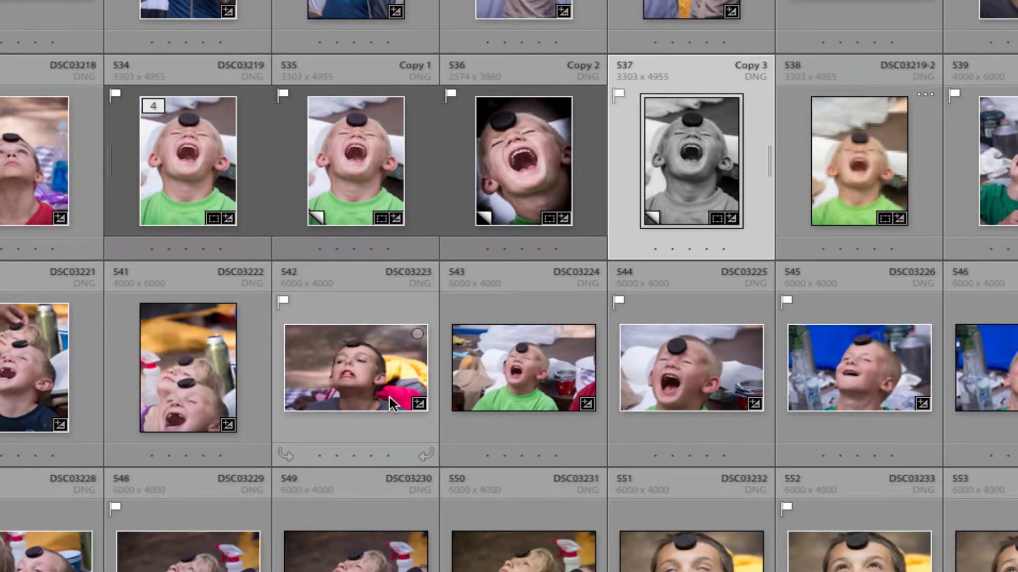
- Select the exported DSC03219-2 copy, inspect it in Develop crop view, and return to the grid
left_click(827, 192)
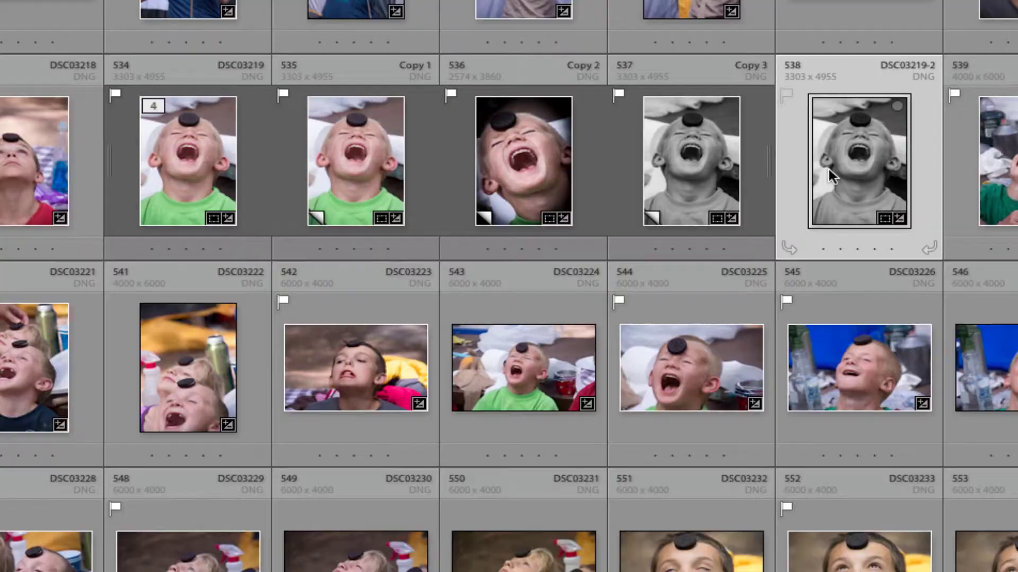
key("r")
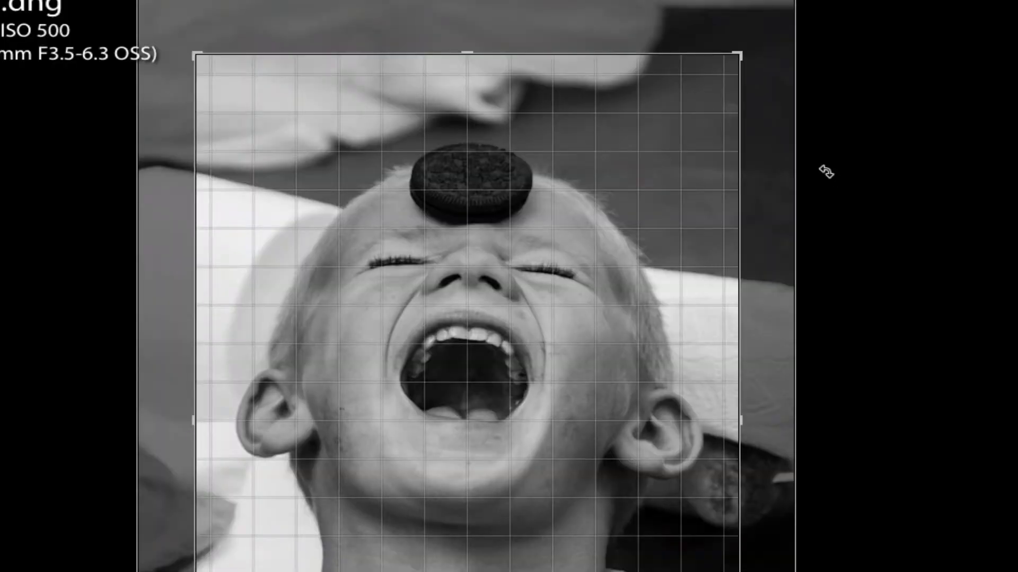
key("g")
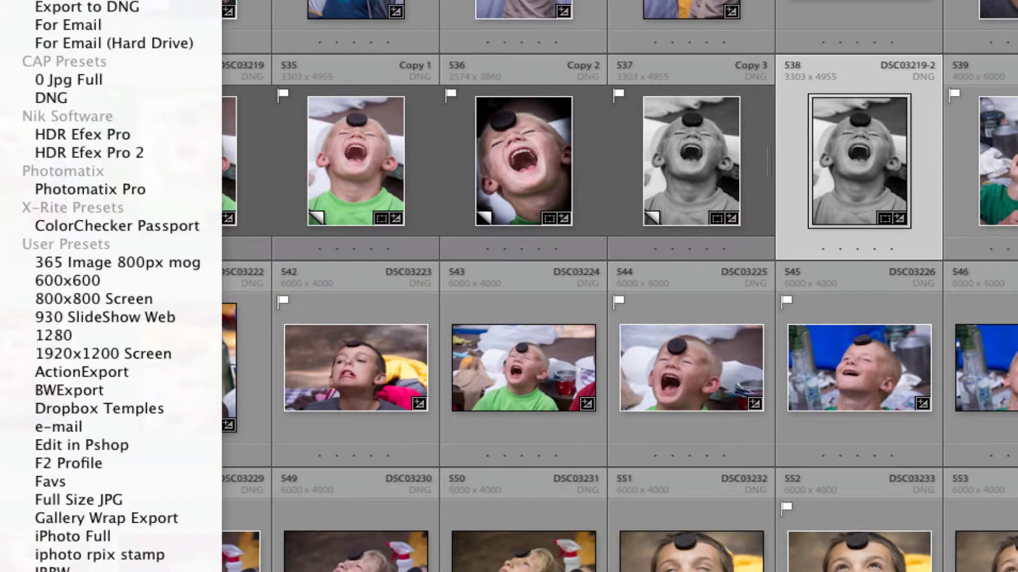
- Open the export settings for DSC03219-2 and try JPEG format at quality 100
key("super+shift+e")
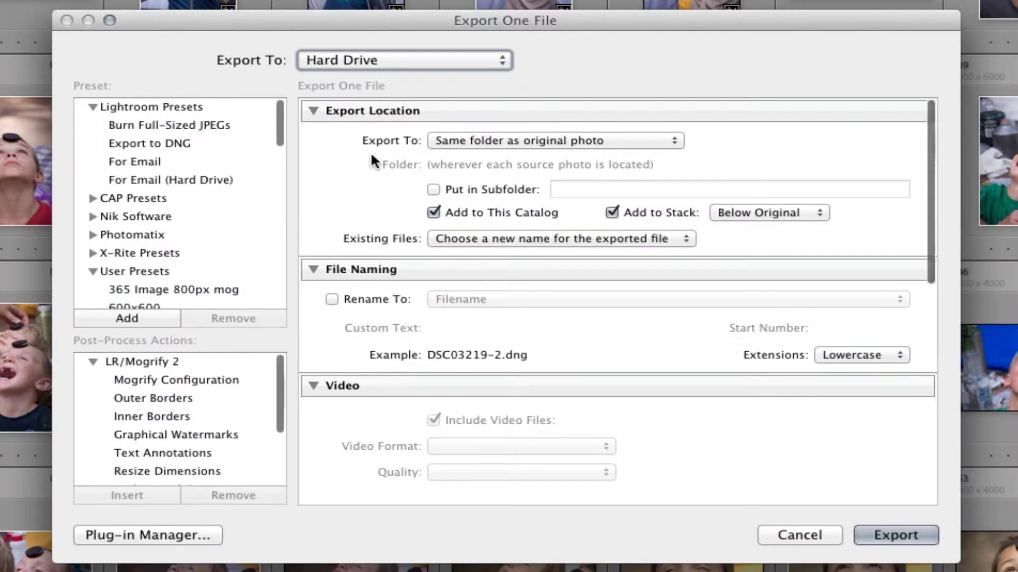
scroll(395, 247, "down", 10)
scroll(395, 246, "up", 5)
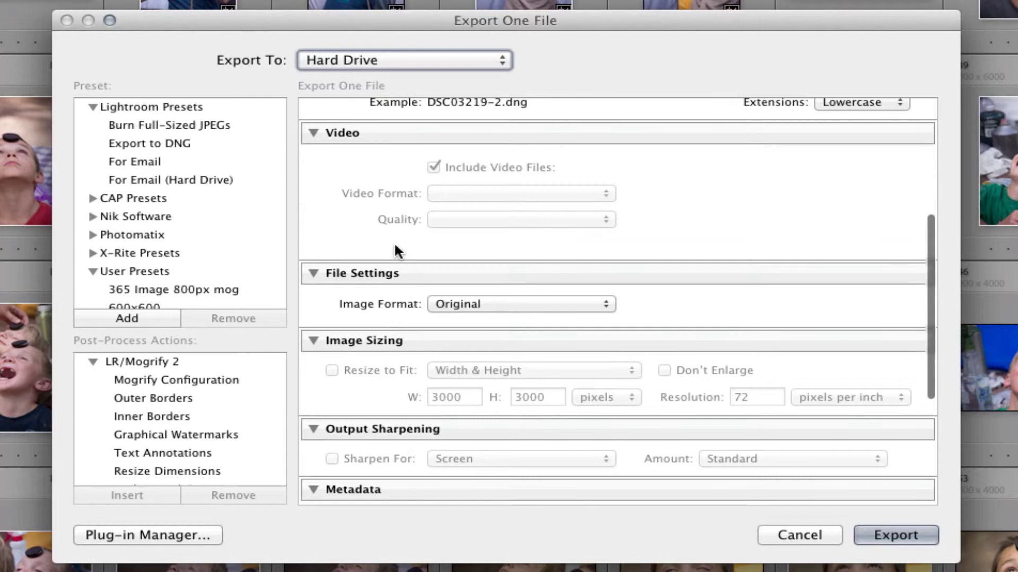
left_click(468, 303)
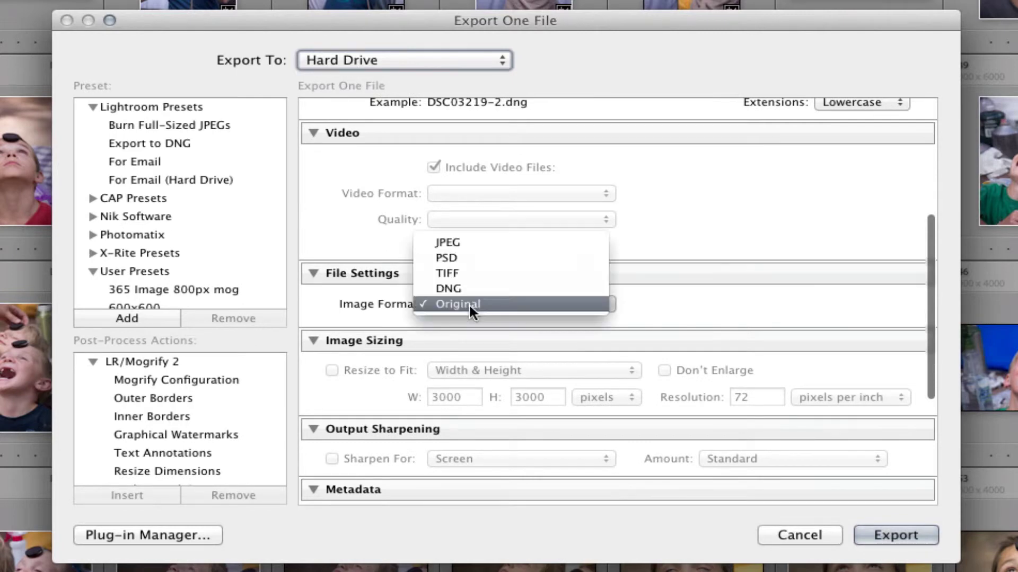
left_click(475, 241)
left_click_drag(823, 305, 846, 304)
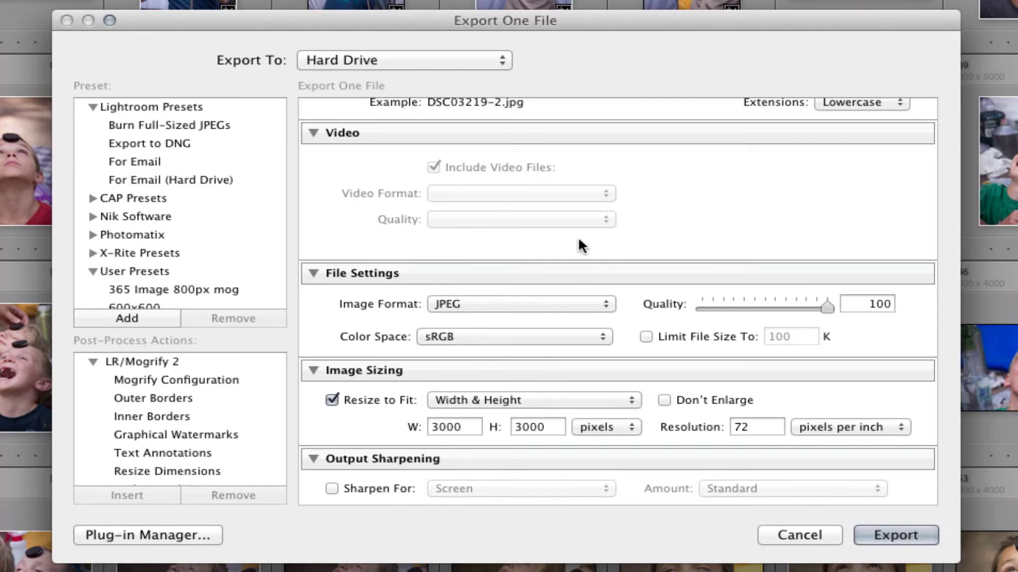
- Switch the export image format to PSD, ProPhoto RGB, 16 bits/component
left_click(579, 303)
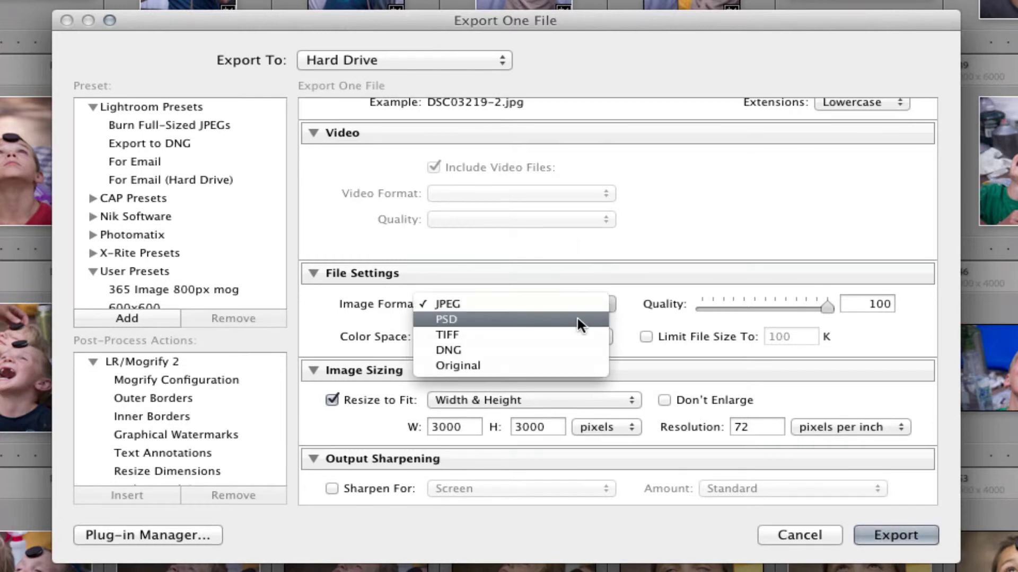
left_click(576, 317)
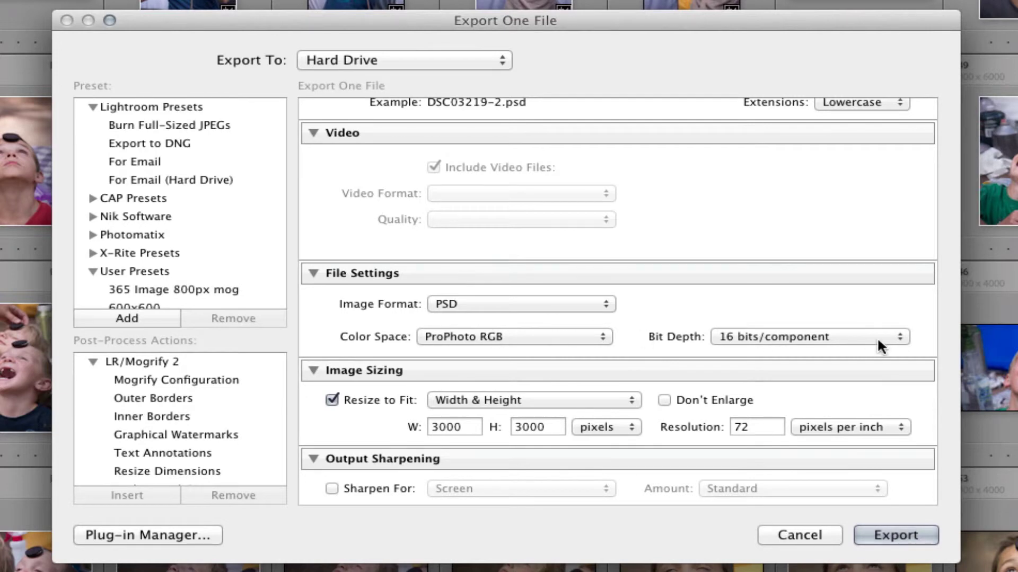
scroll(878, 342, "down", 2)
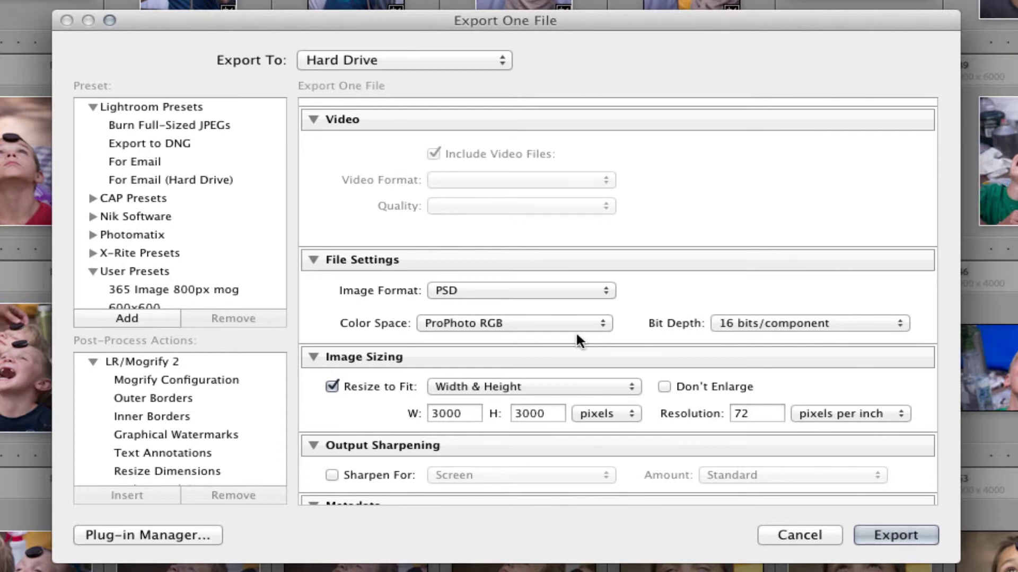
- Set the export image format to TIFF with compression None
left_click(580, 288)
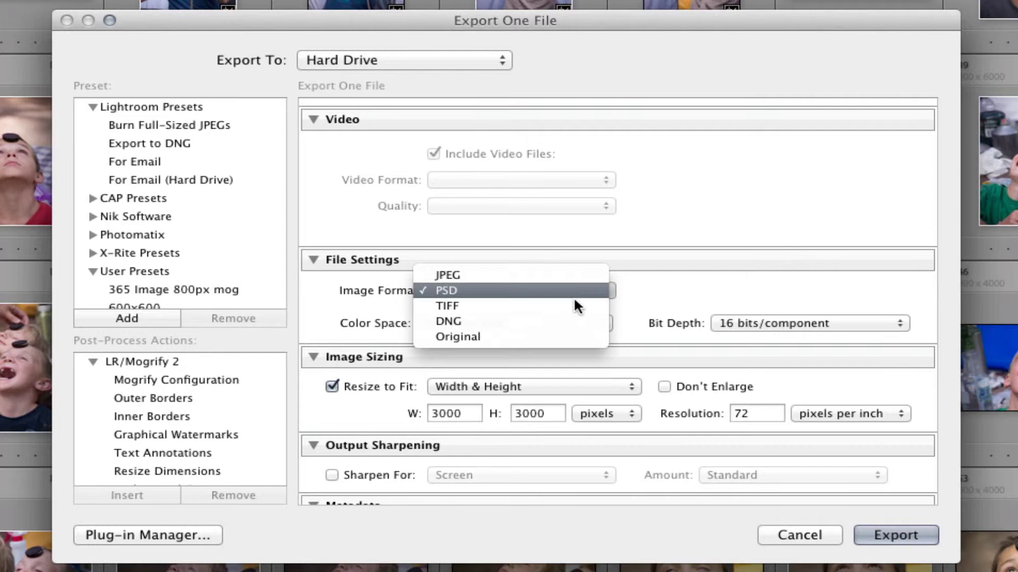
left_click(574, 301)
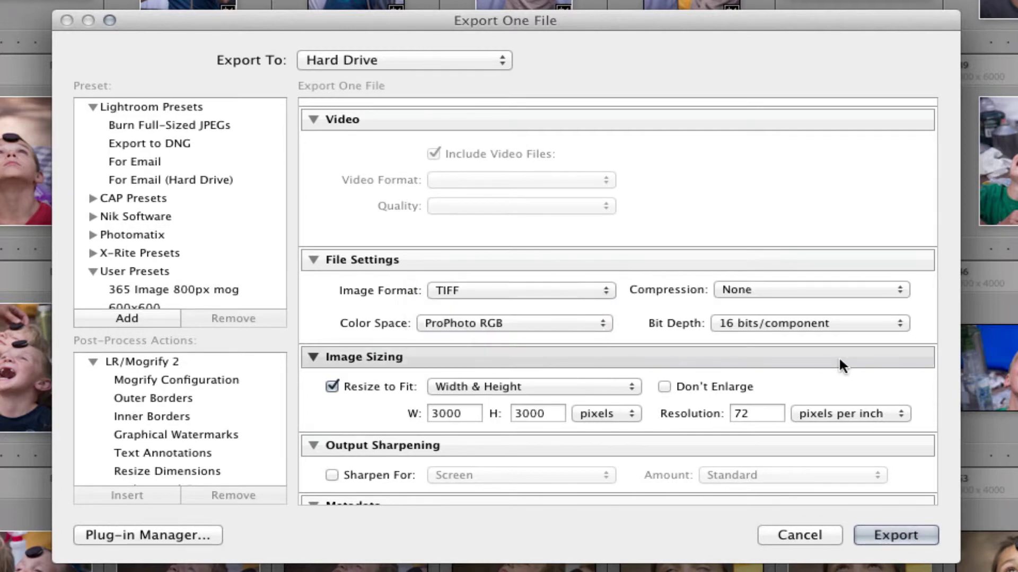
left_click(538, 293)
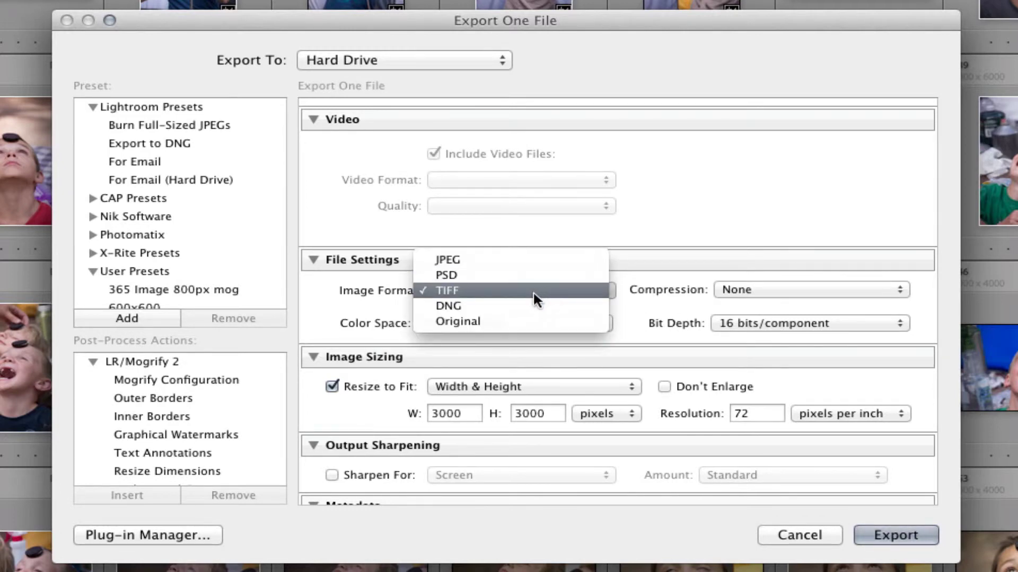
left_click(532, 291)
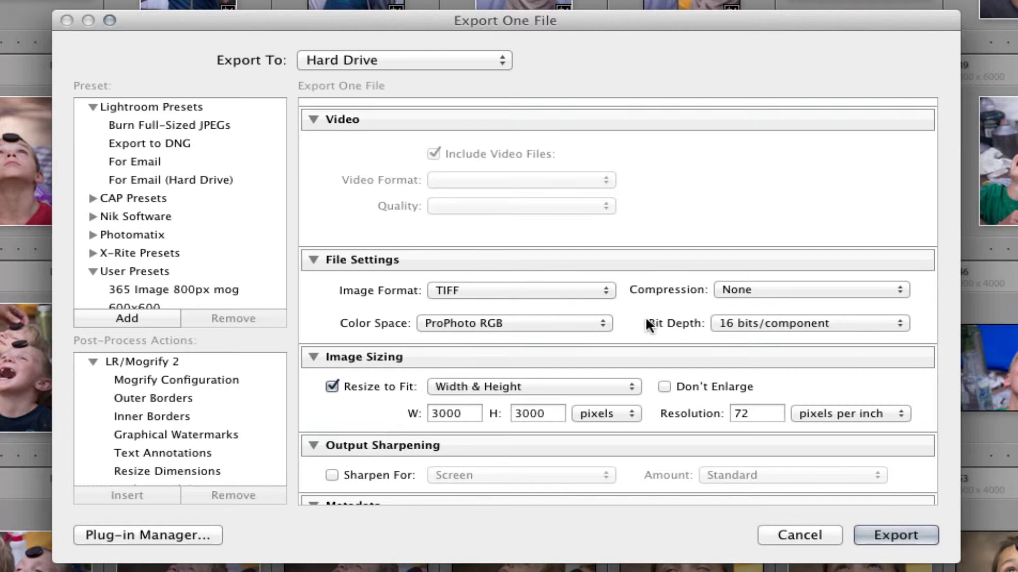
- Review the export settings, then bring Safari to the front over Lightroom
scroll(580, 331, "down", 10)
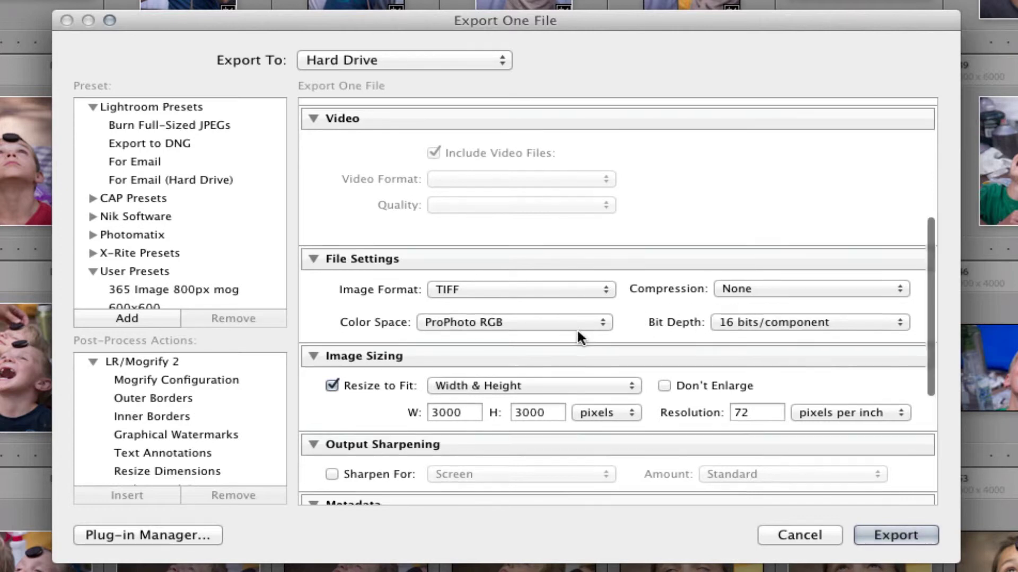
scroll(577, 334, "up", 3)
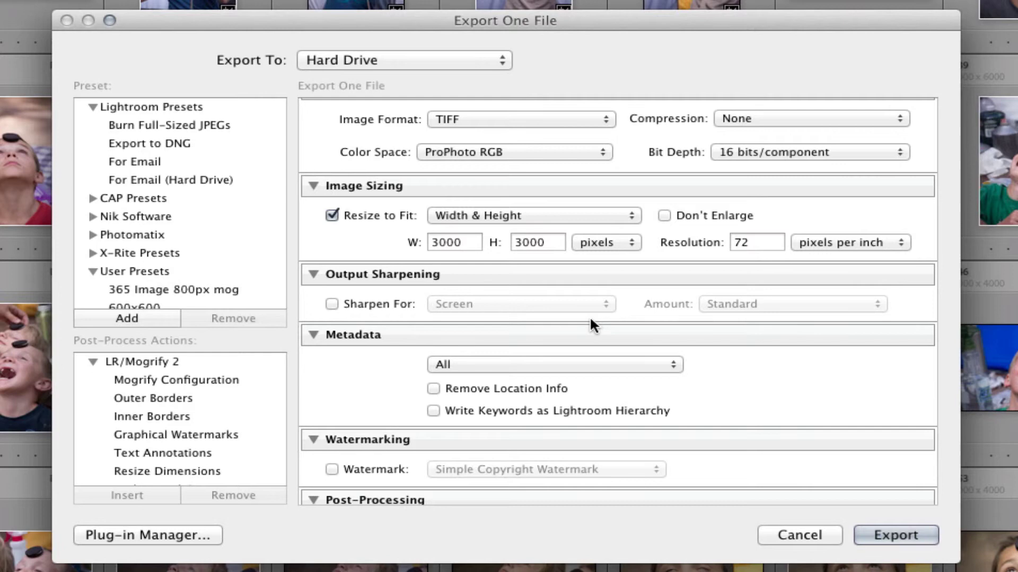
scroll(591, 322, "down", 1)
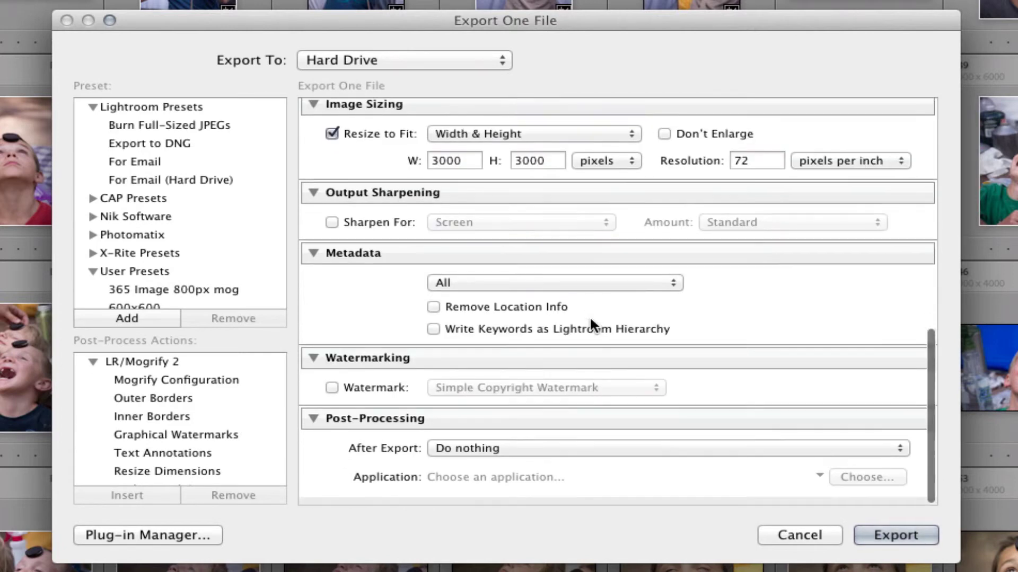
scroll(592, 322, "up", 5)
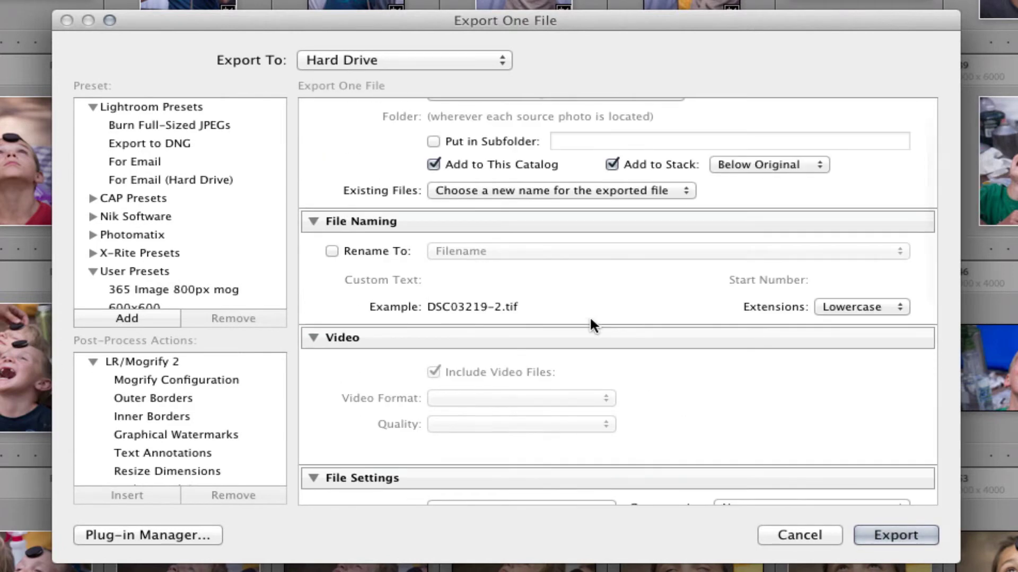
scroll(589, 316, "down", 5)
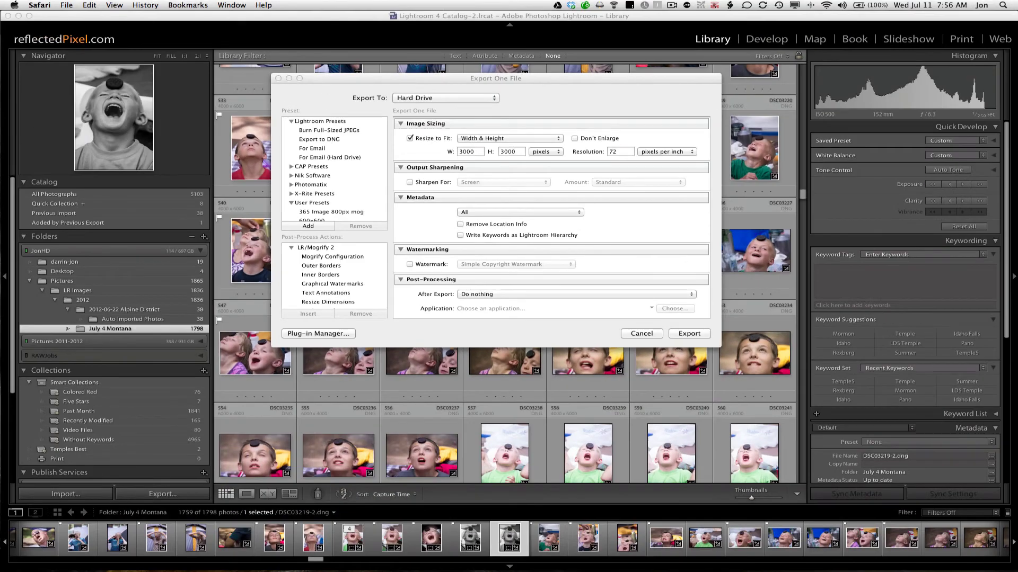
key("super+Tab")
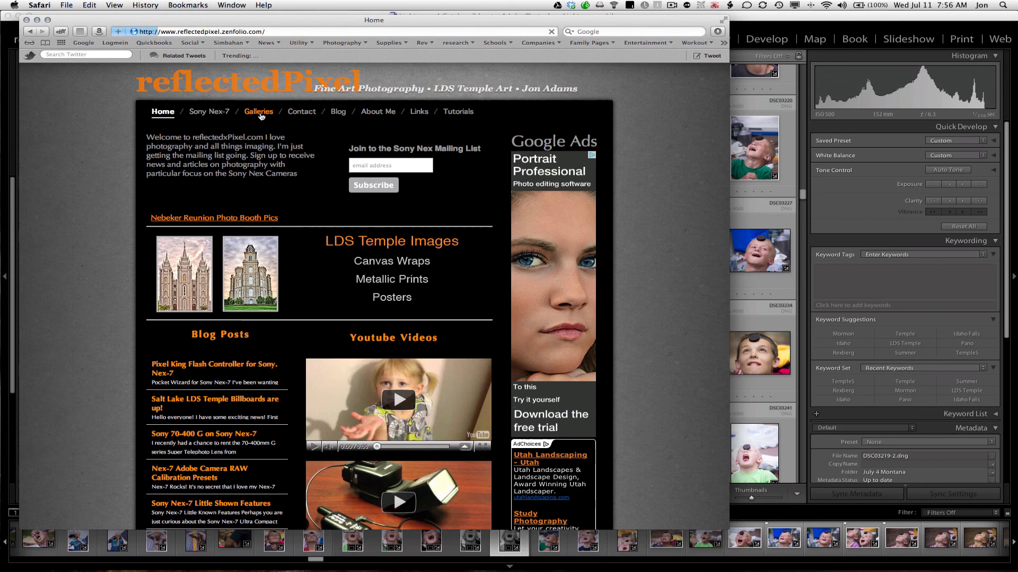
- Go to the site's Galleries page on reflectedpixel.zenfolio.com
left_click(260, 113)
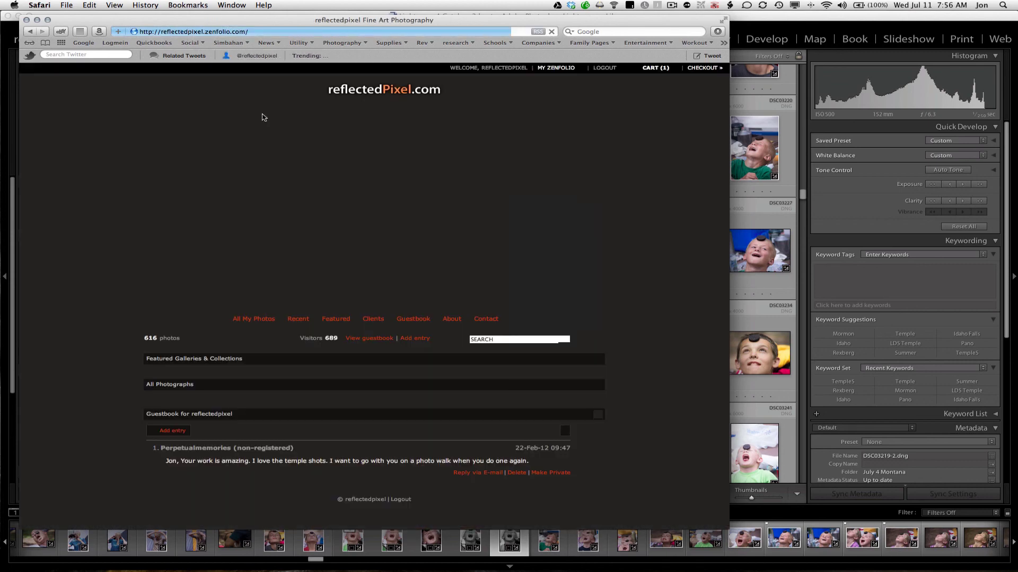